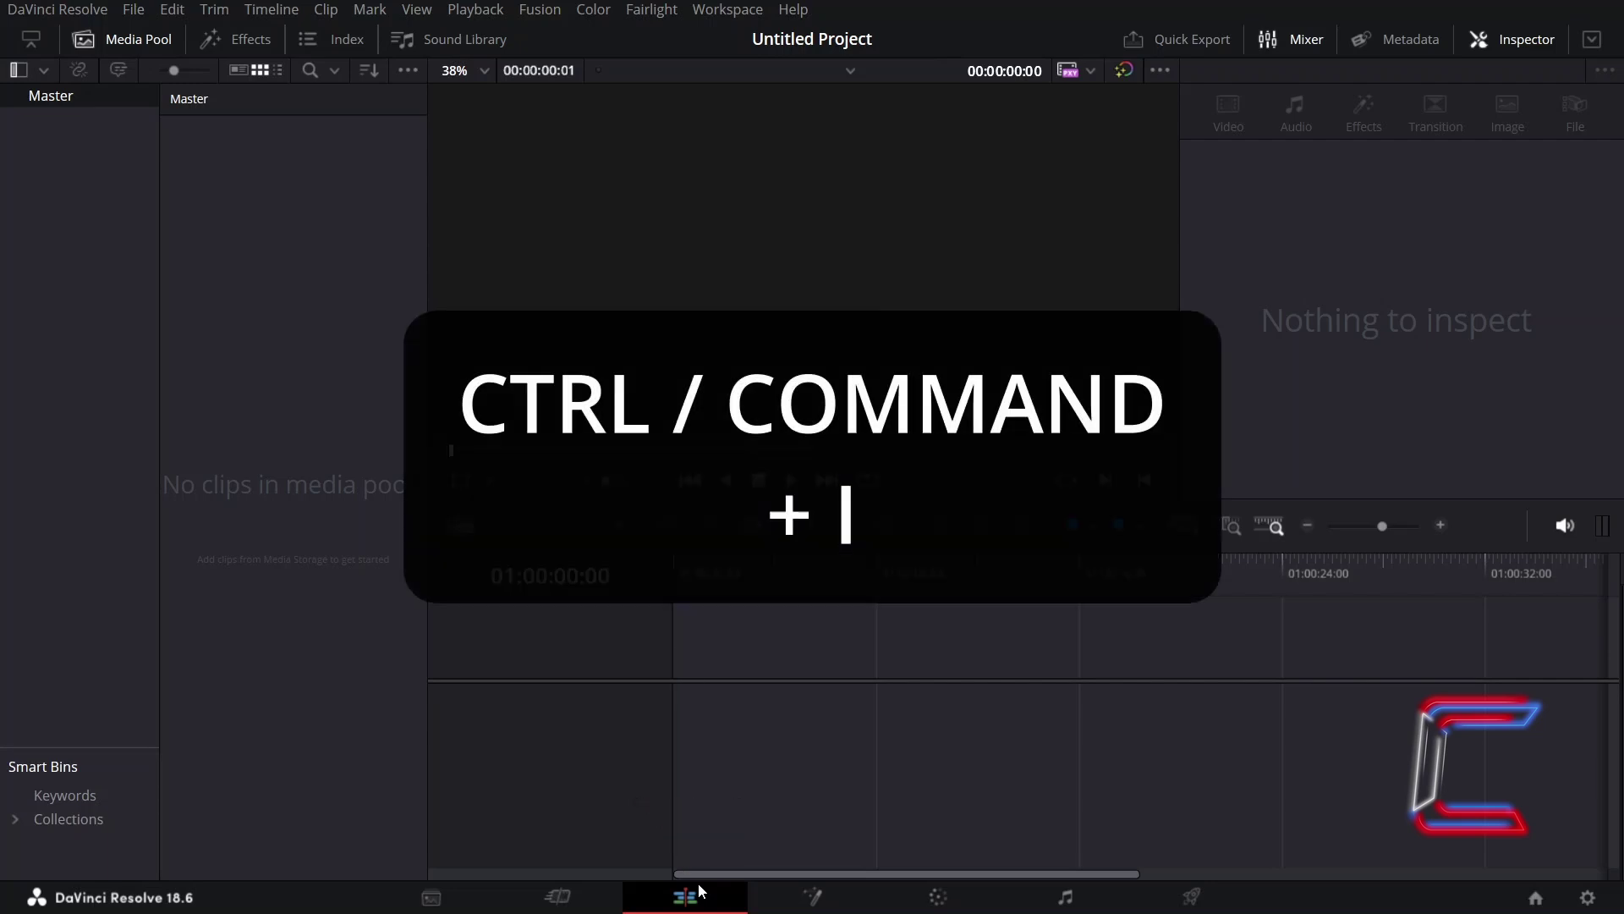
Import C0nti Logo.png into the Media Pool with Ctrl+I
key("ctrl+i")
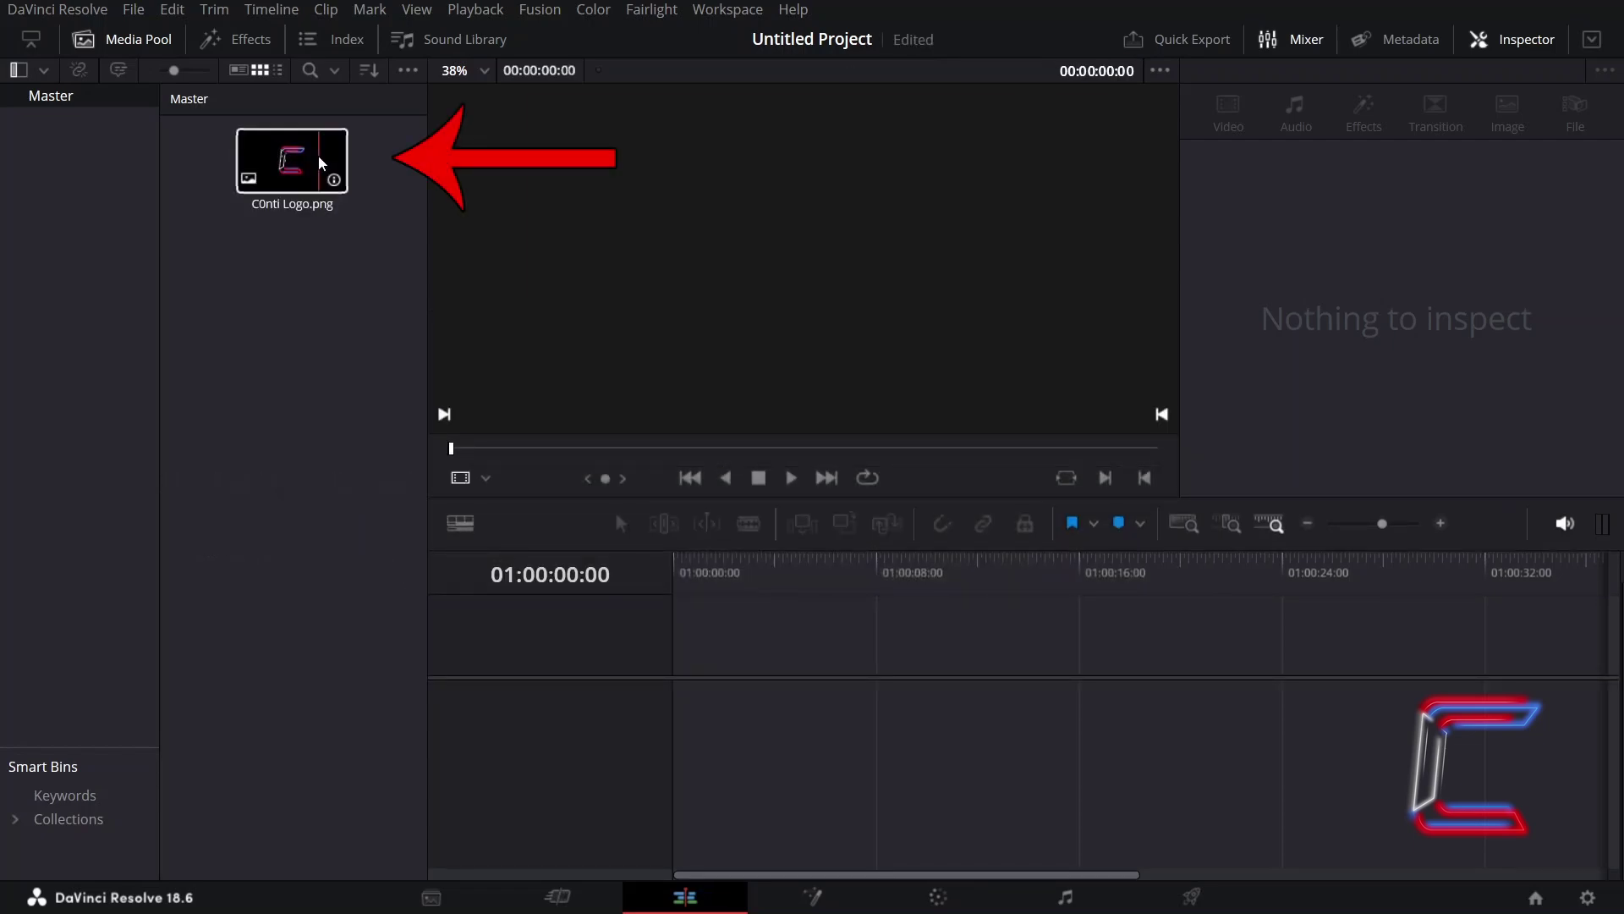
mouse_move(337, 184)
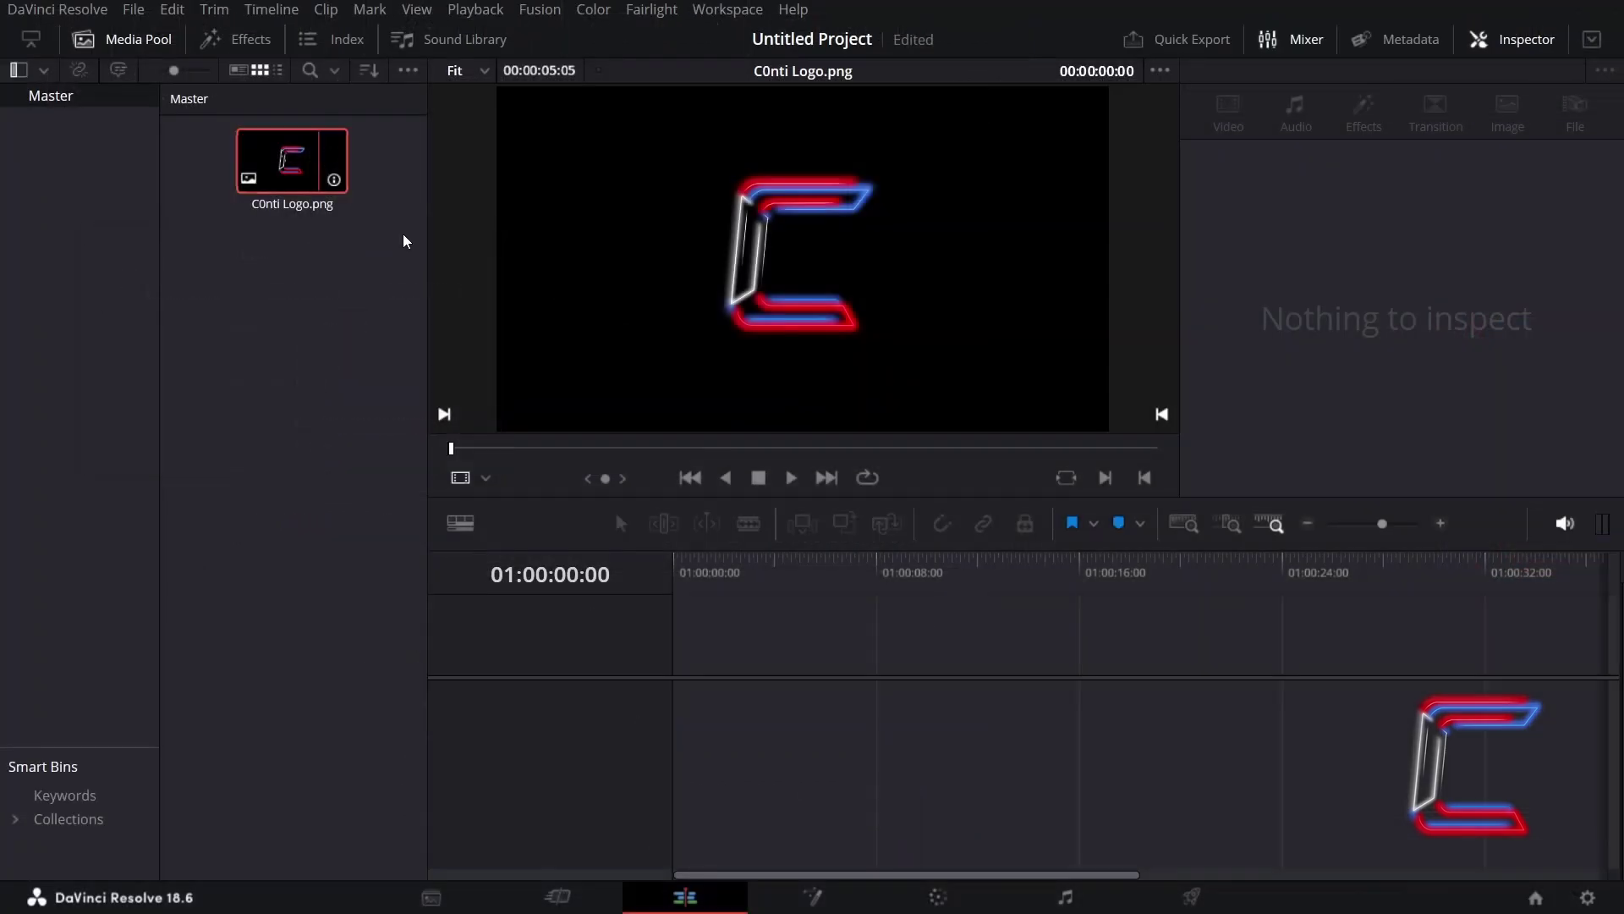
Place C0nti Logo.png on Video 1 of a new Timeline 1 and move the playhead to its end
left_click_drag(432, 267, 692, 689)
left_click(798, 596)
key("End")
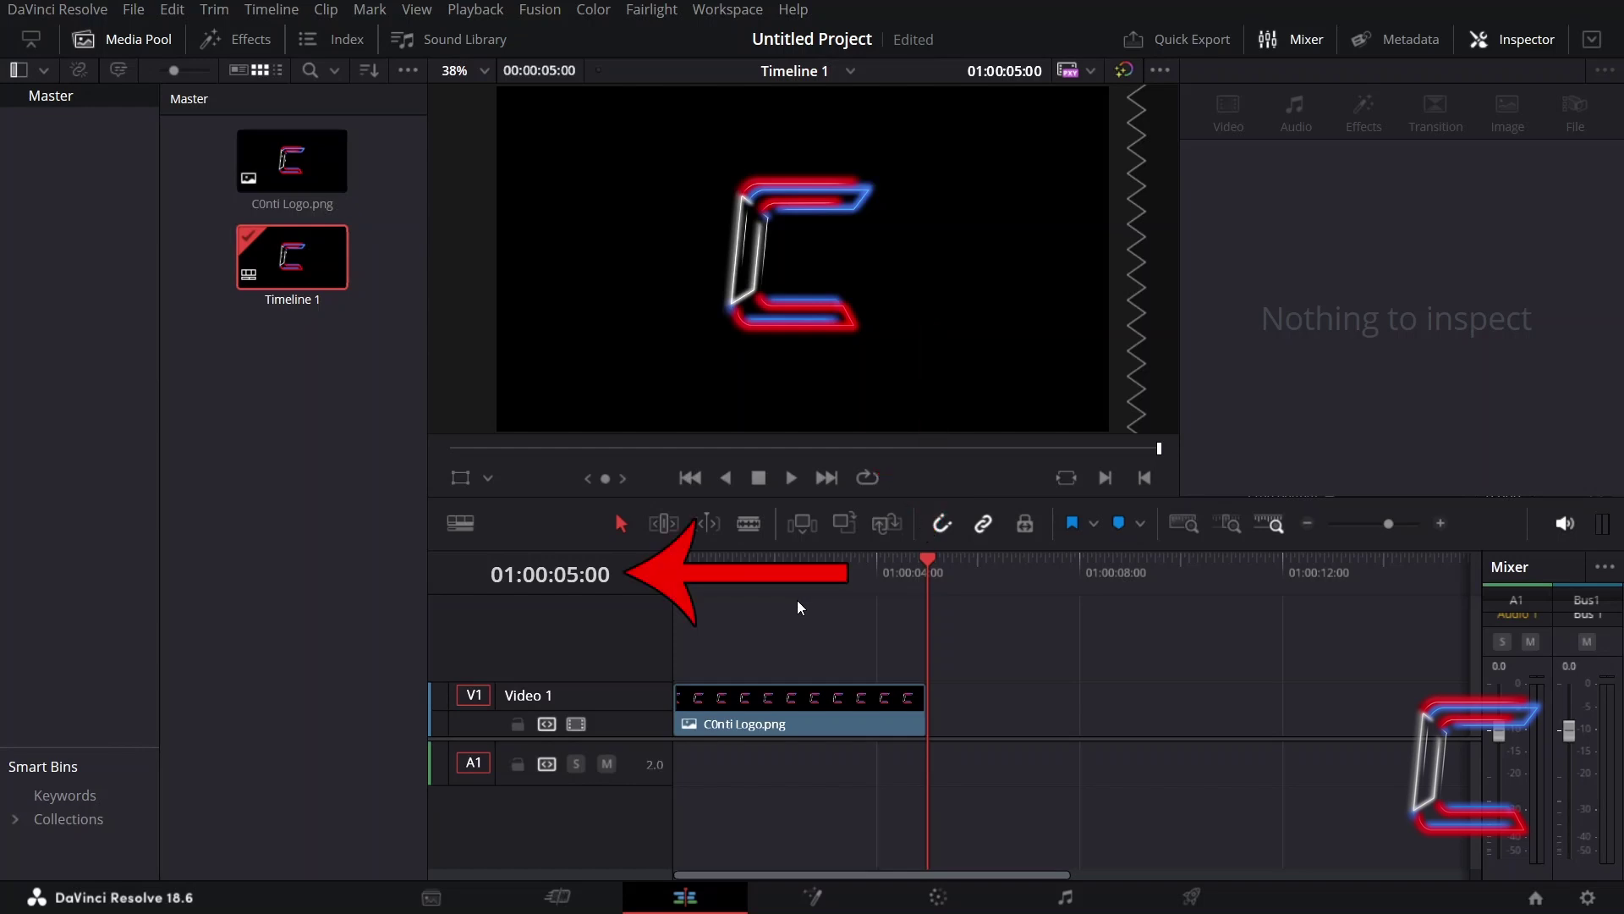
Select the logo clip and switch on Dynamic Zoom in the Inspector, keeping Linear ease
left_click(795, 715)
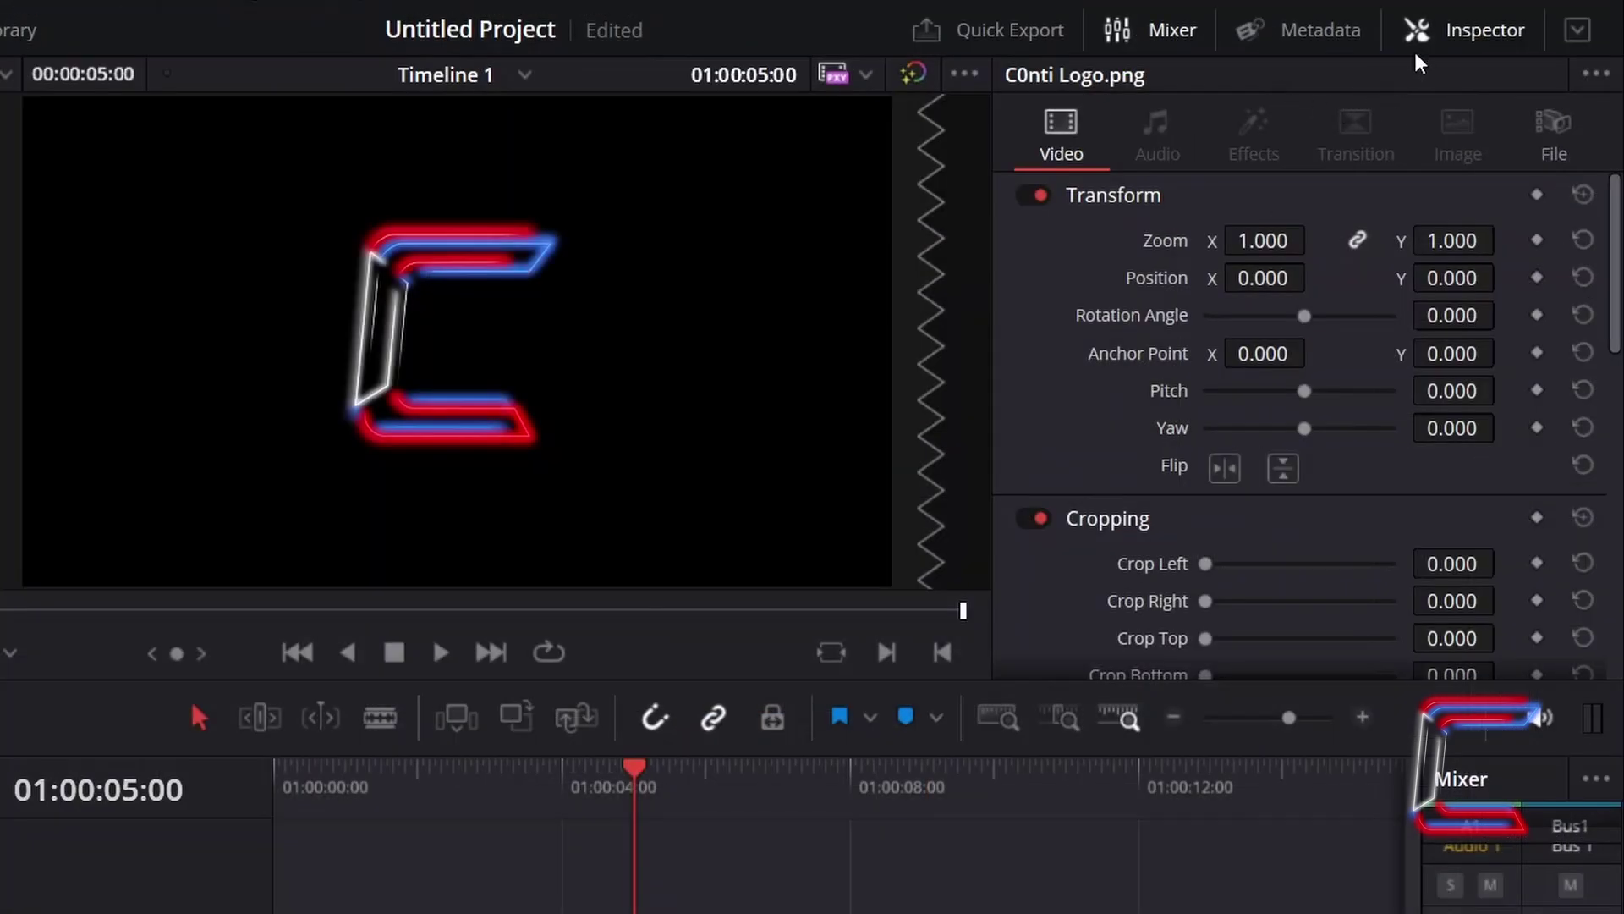
scroll(1345, 308, "down", 10)
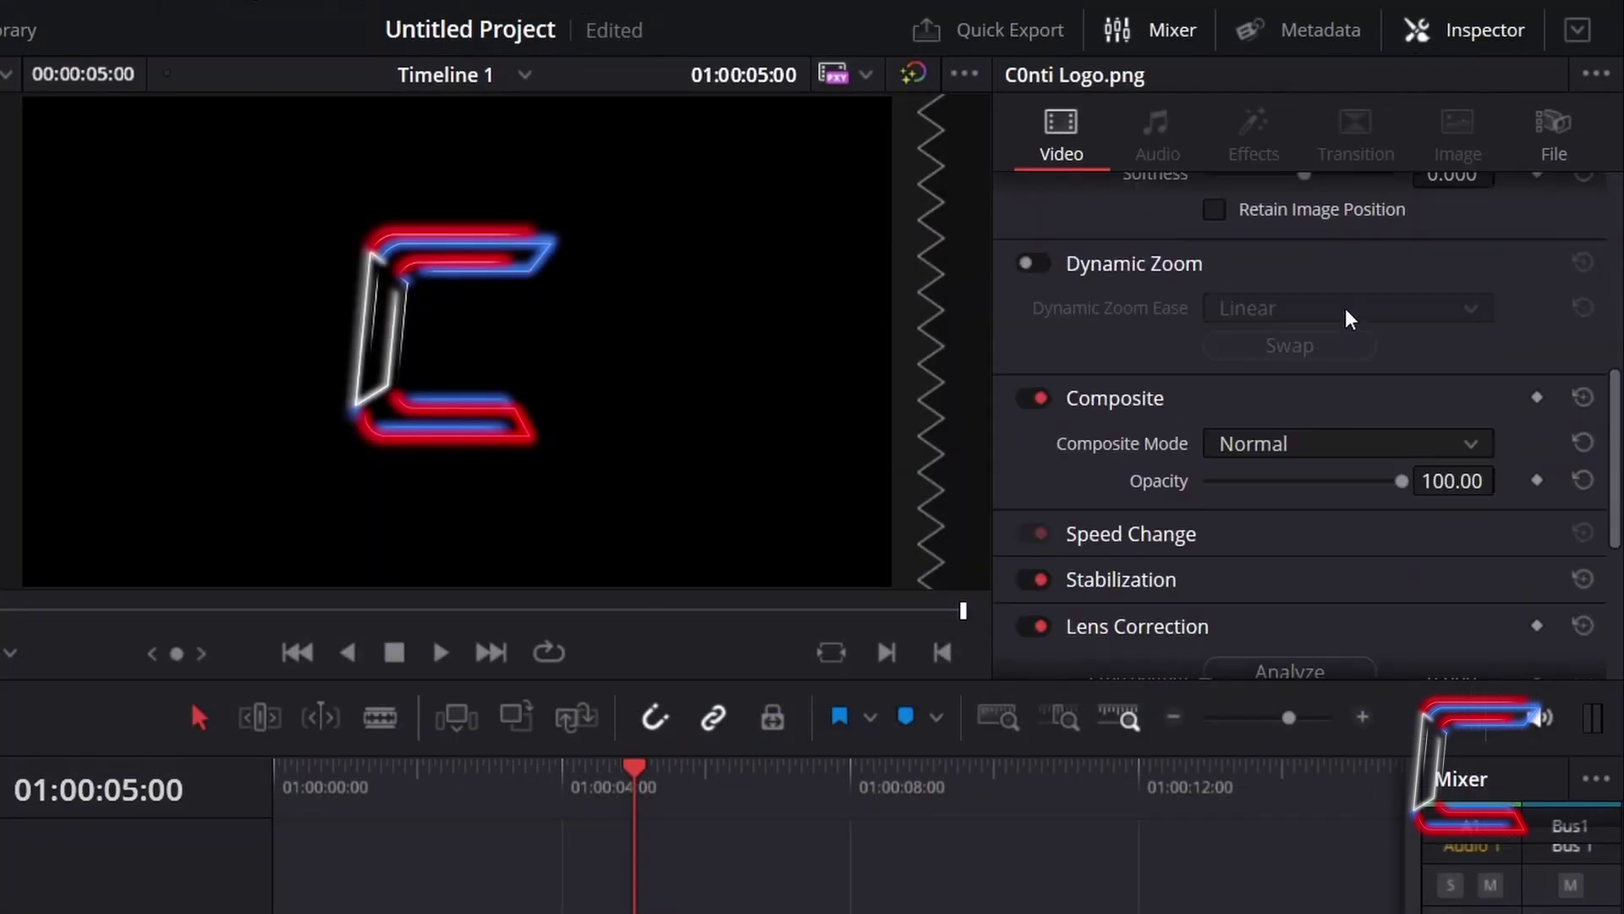
scroll(1345, 317, "up", 2)
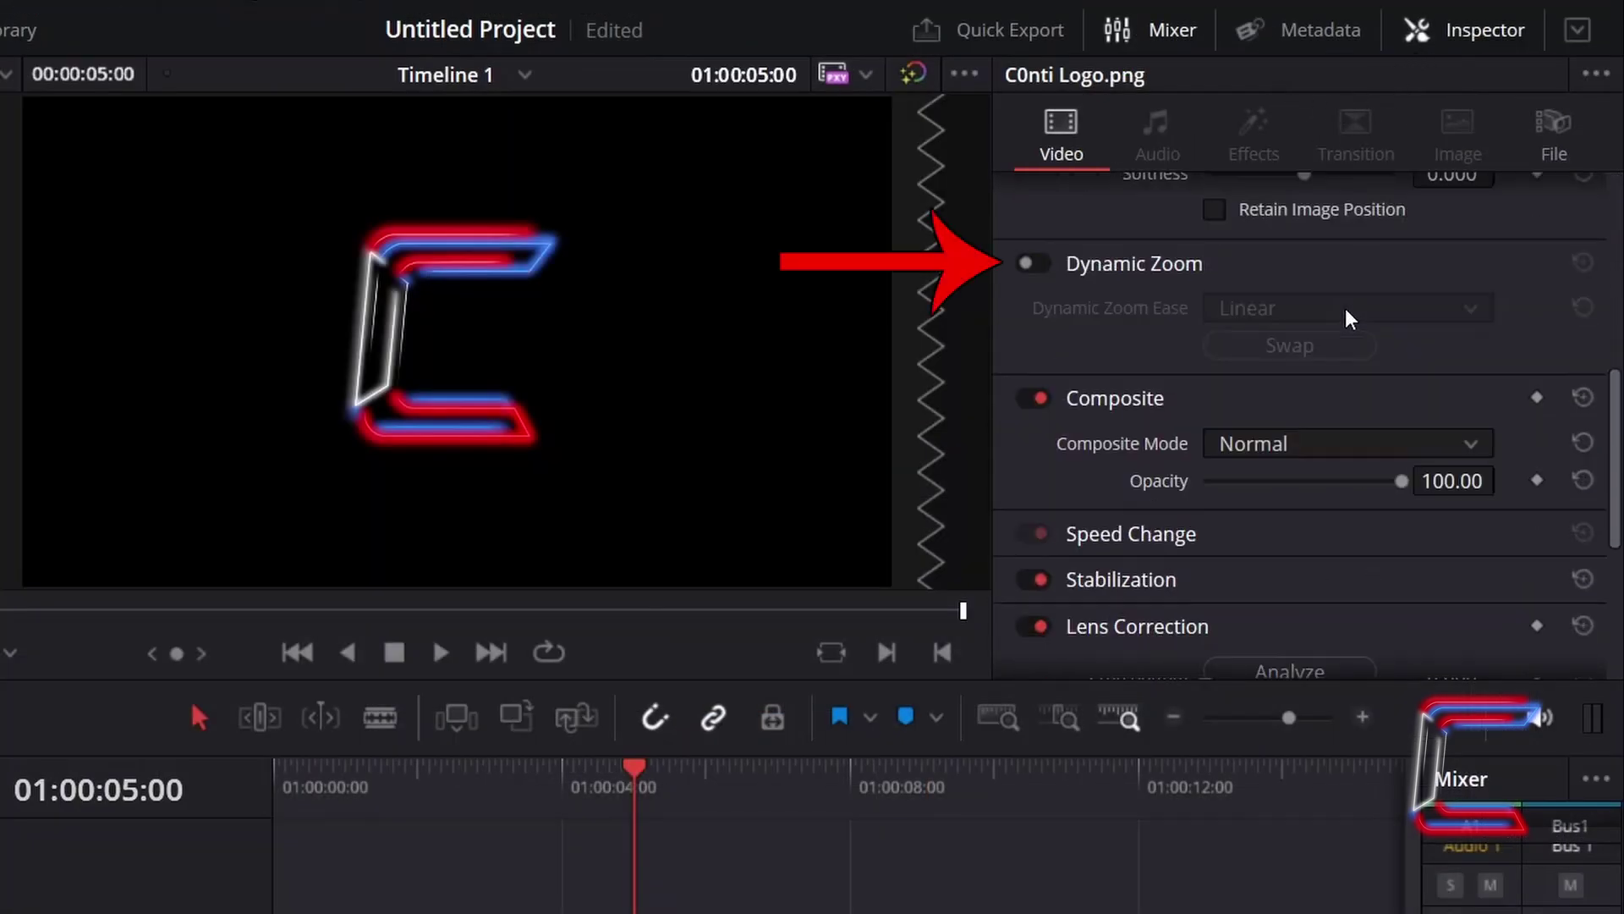
left_click(1033, 266)
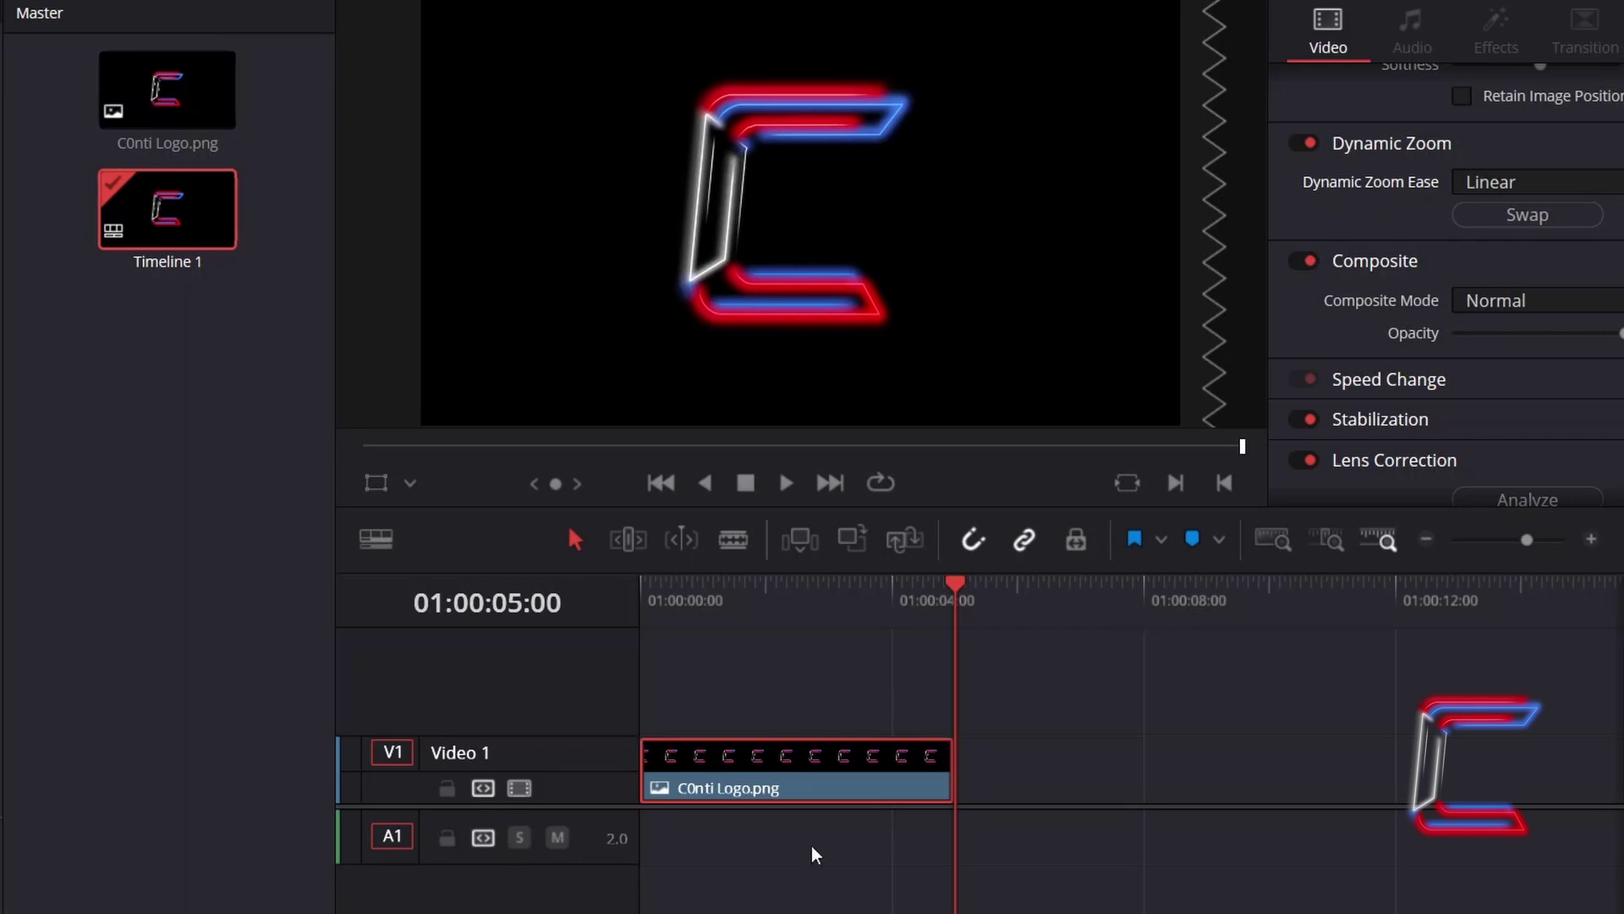
Open the logo clip in the Fusion page and insert Merge1 between MediaIn1 and MediaOut1
right_click(734, 780)
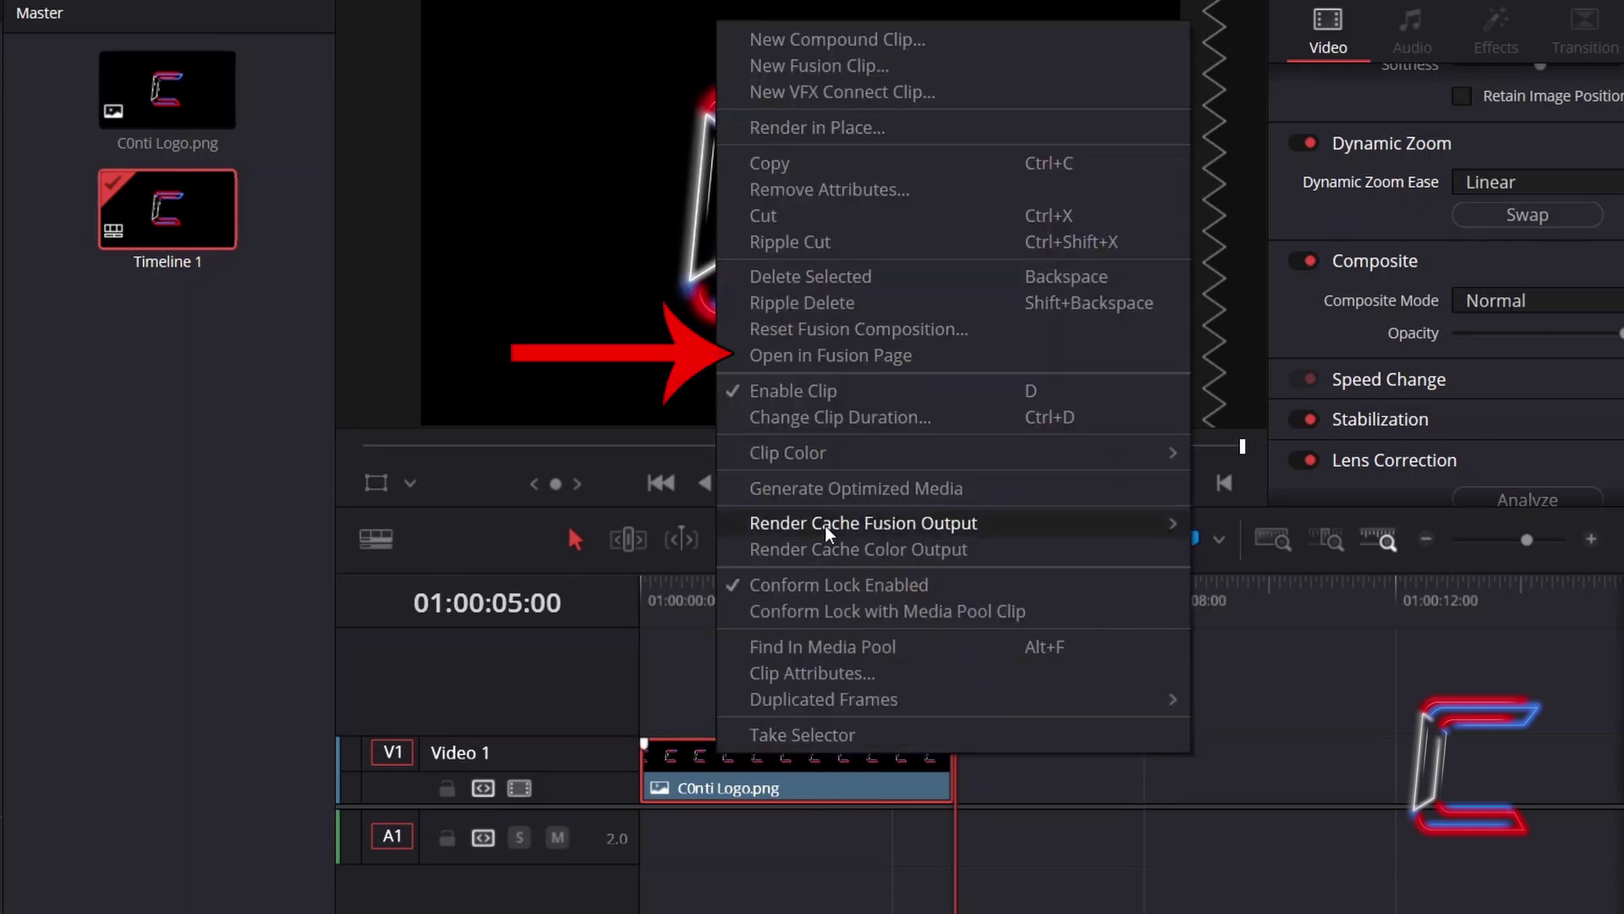
left_click(954, 358)
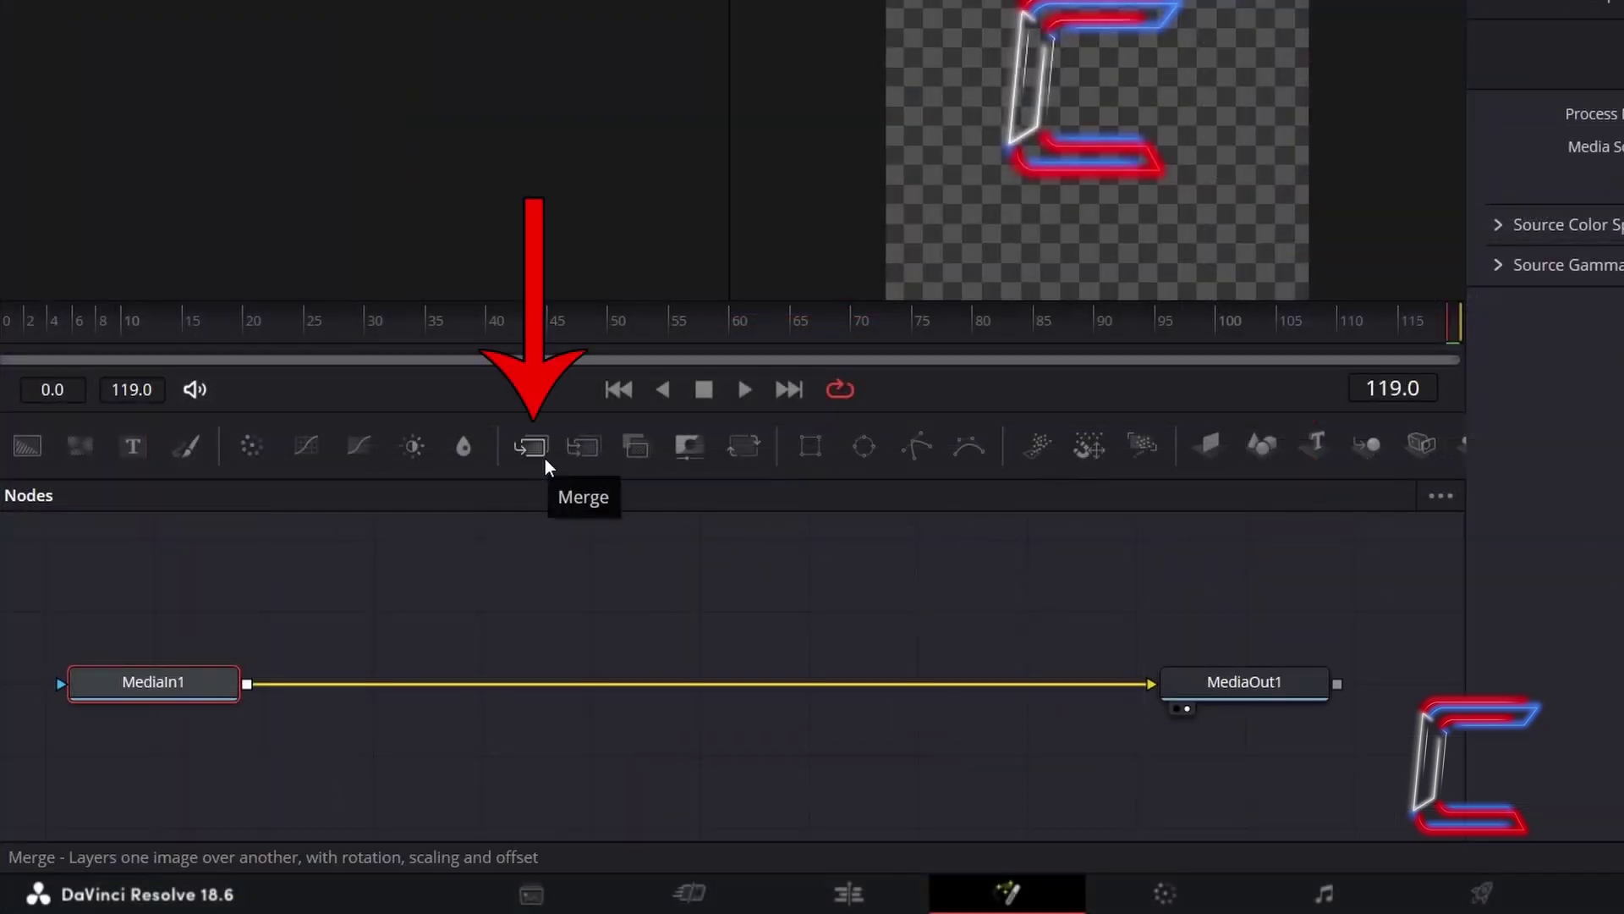
left_click(543, 455)
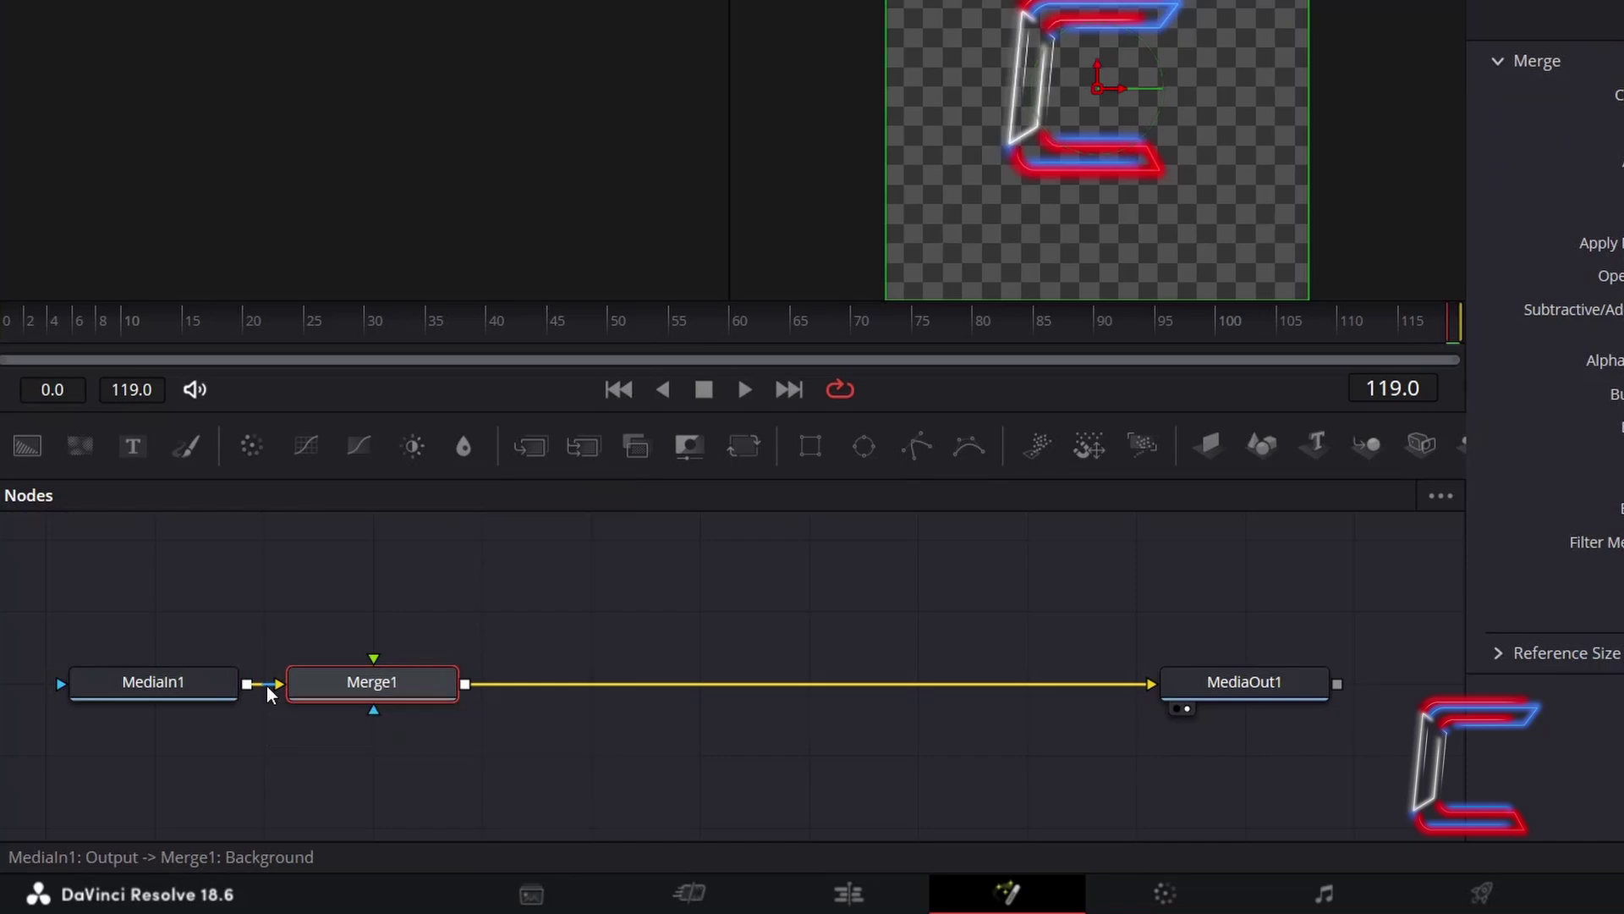
Add Rectangle1, position it under MediaIn1, and show it alone in the viewer
left_click(728, 563)
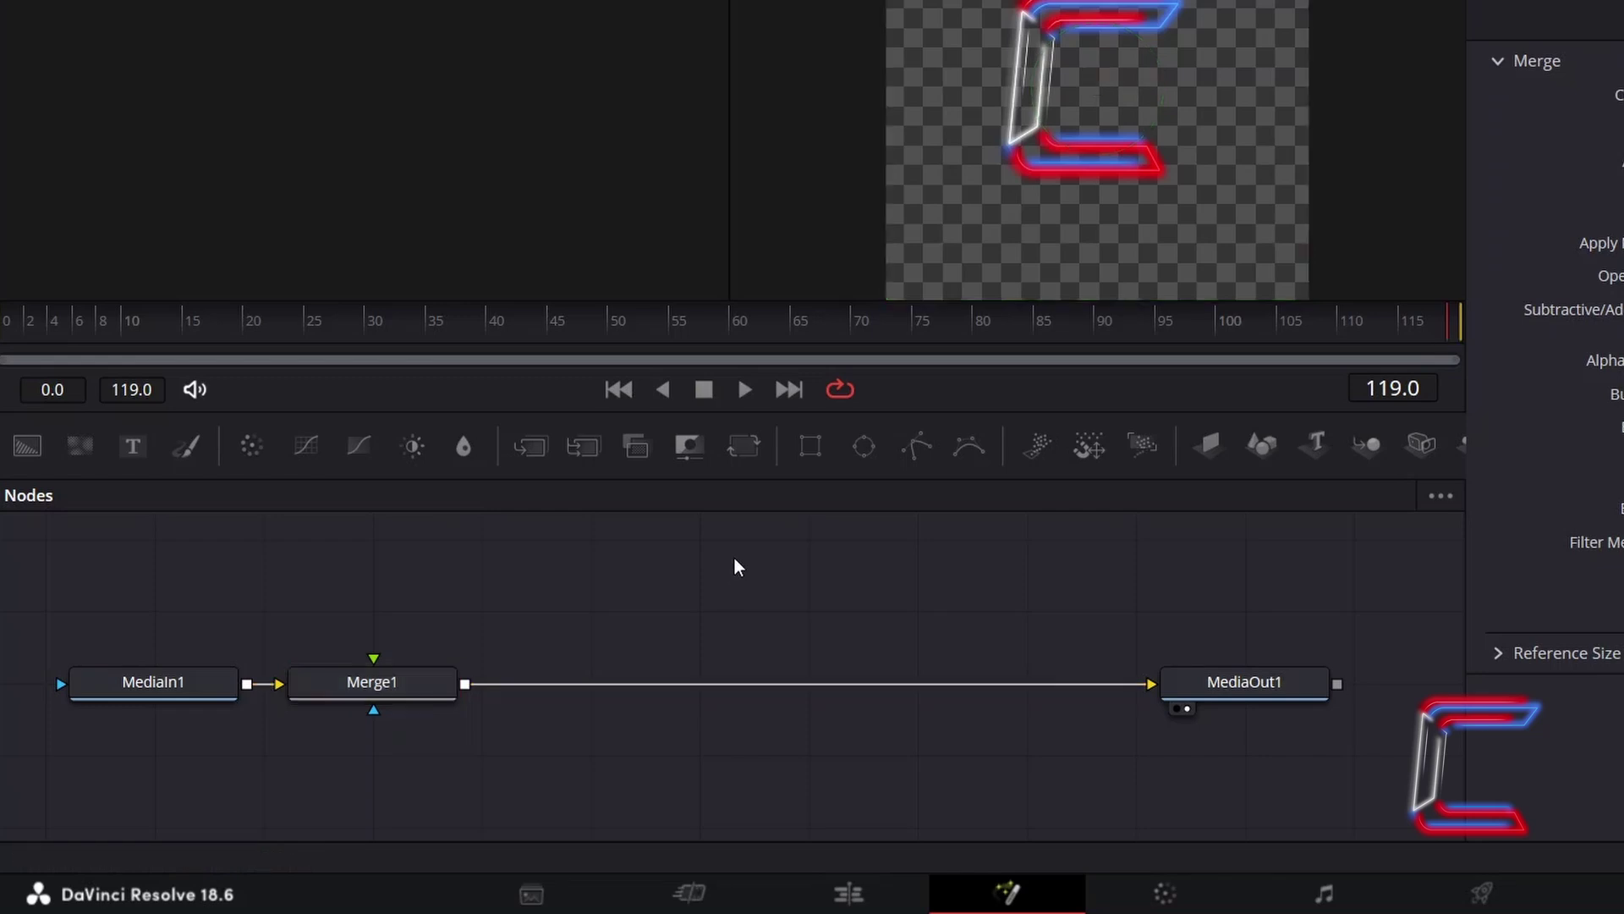
left_click(829, 459)
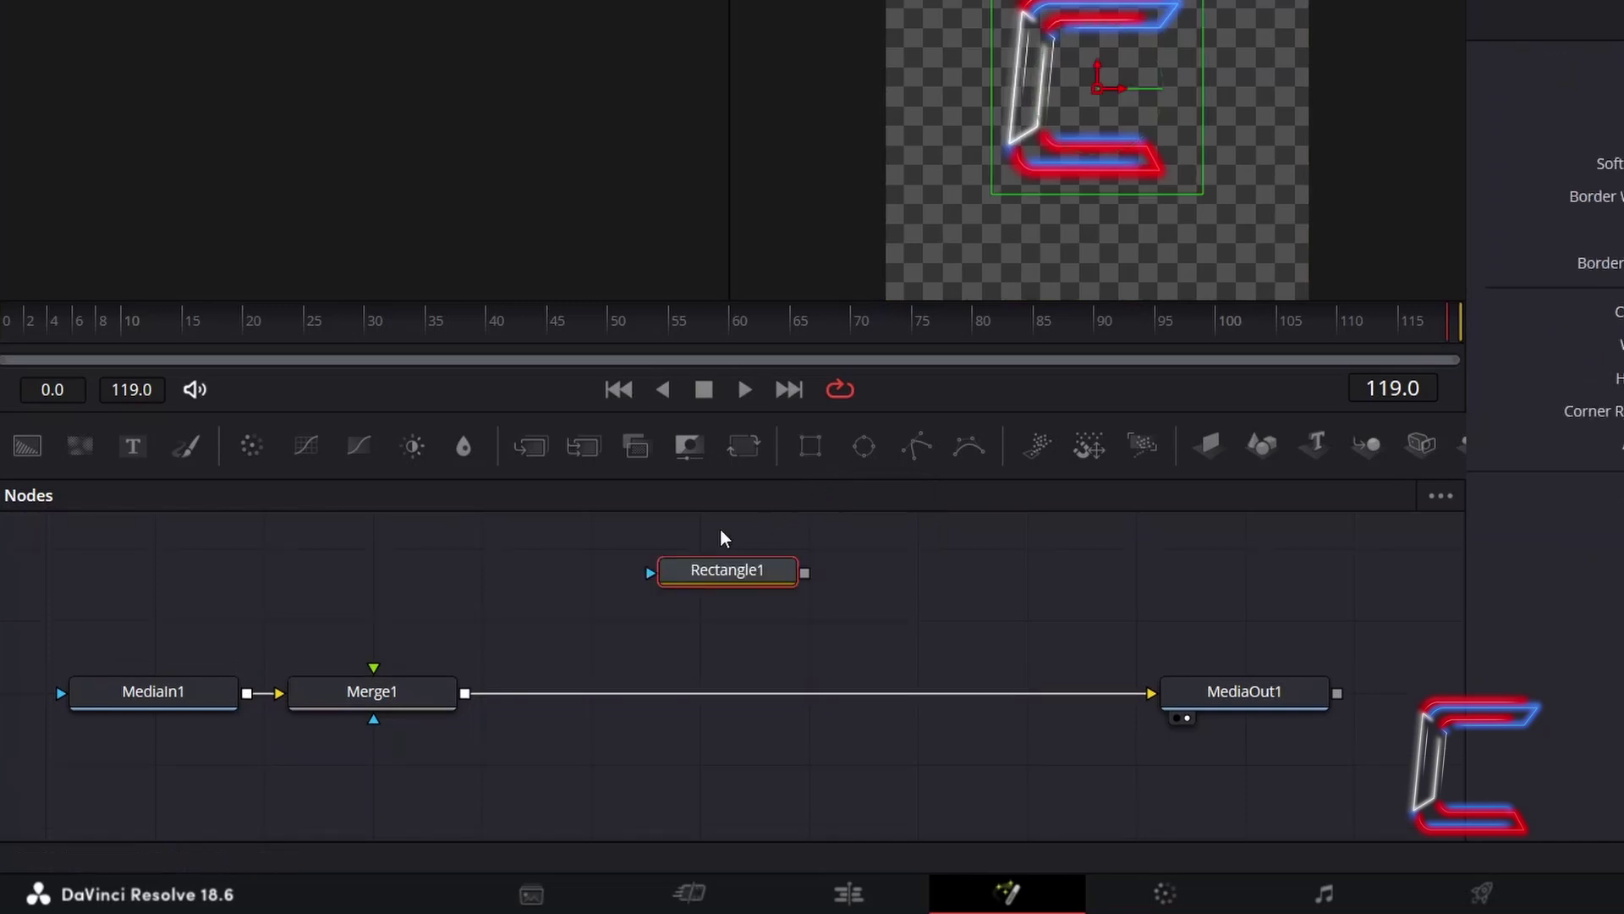
left_click_drag(684, 592, 101, 795)
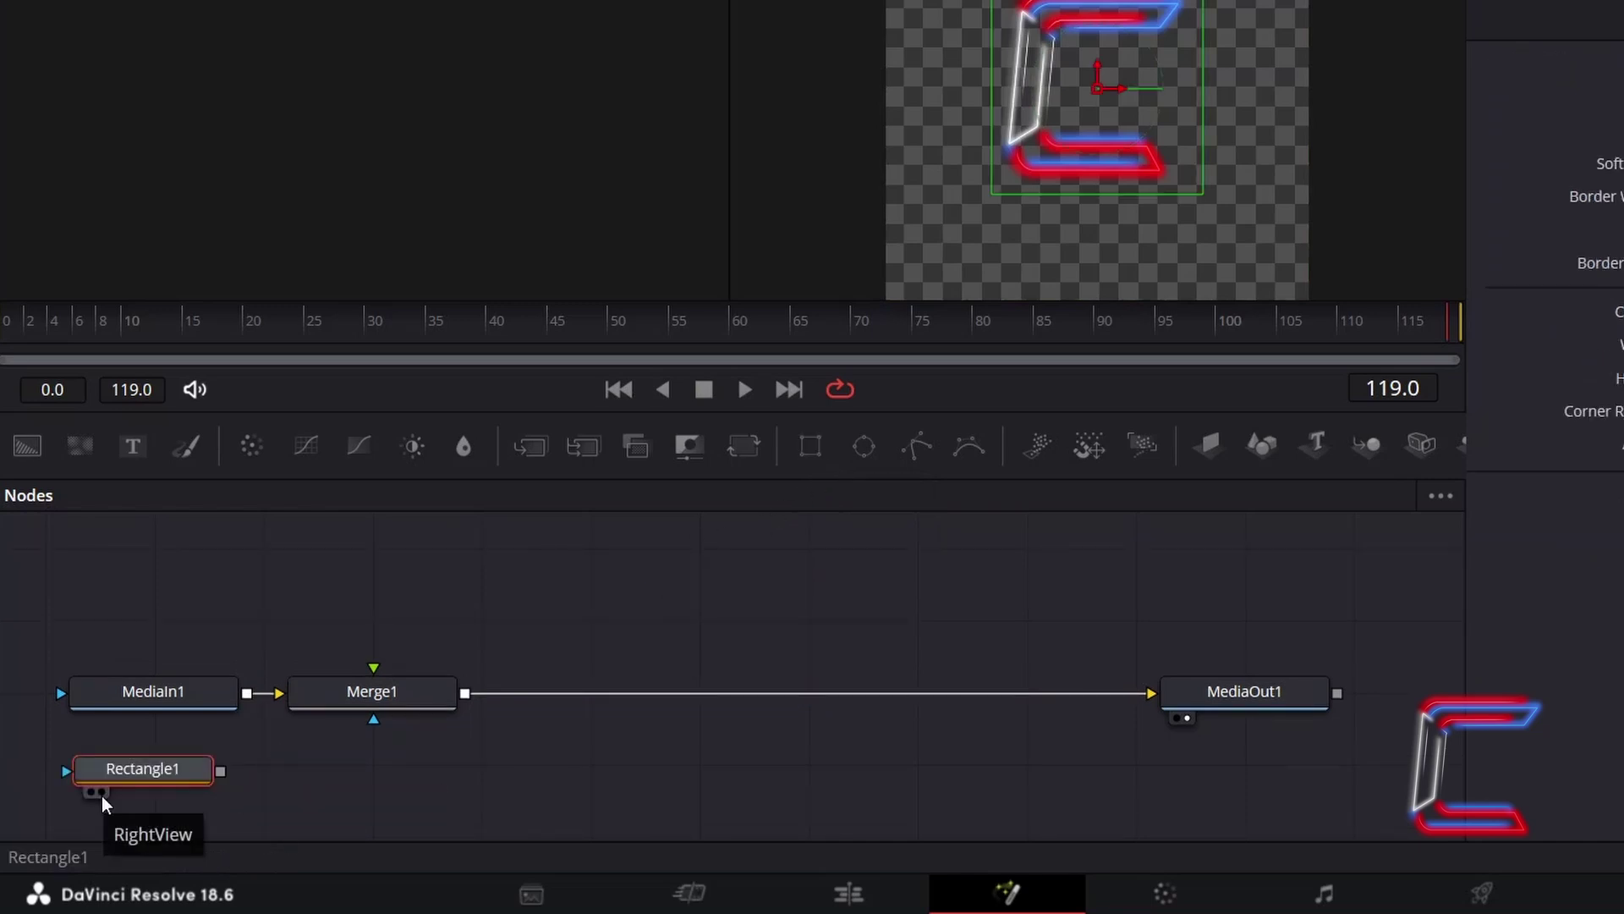
left_click(101, 793)
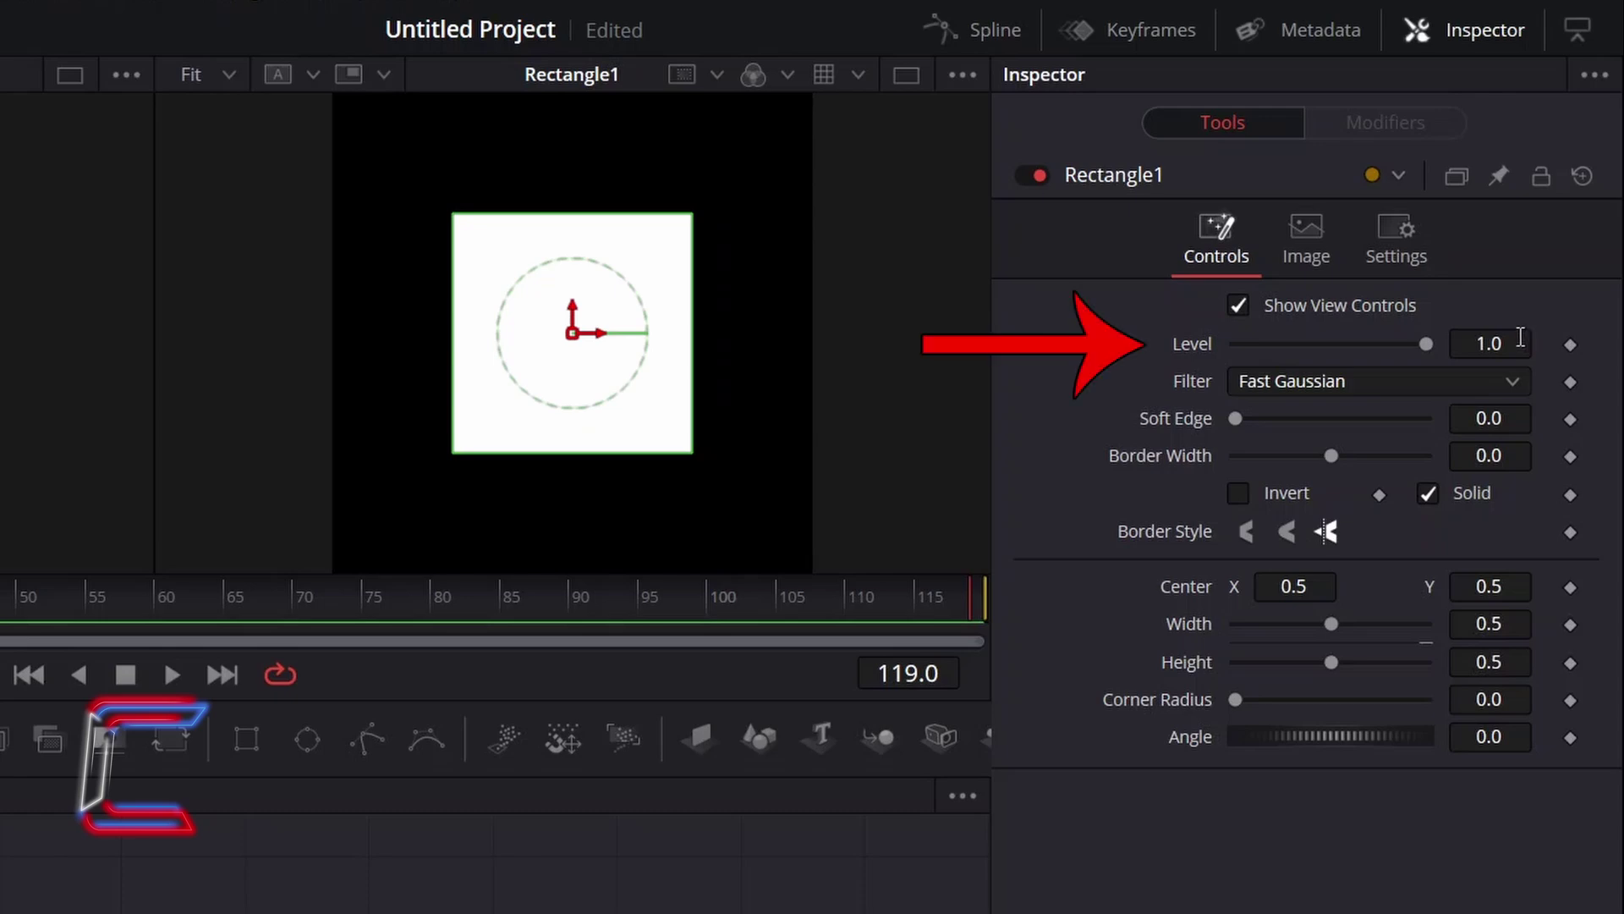
Set Rectangle1's Level to 0.575 and Soft Edge to 0.001, leaving Border Width at 0
left_click(1517, 338)
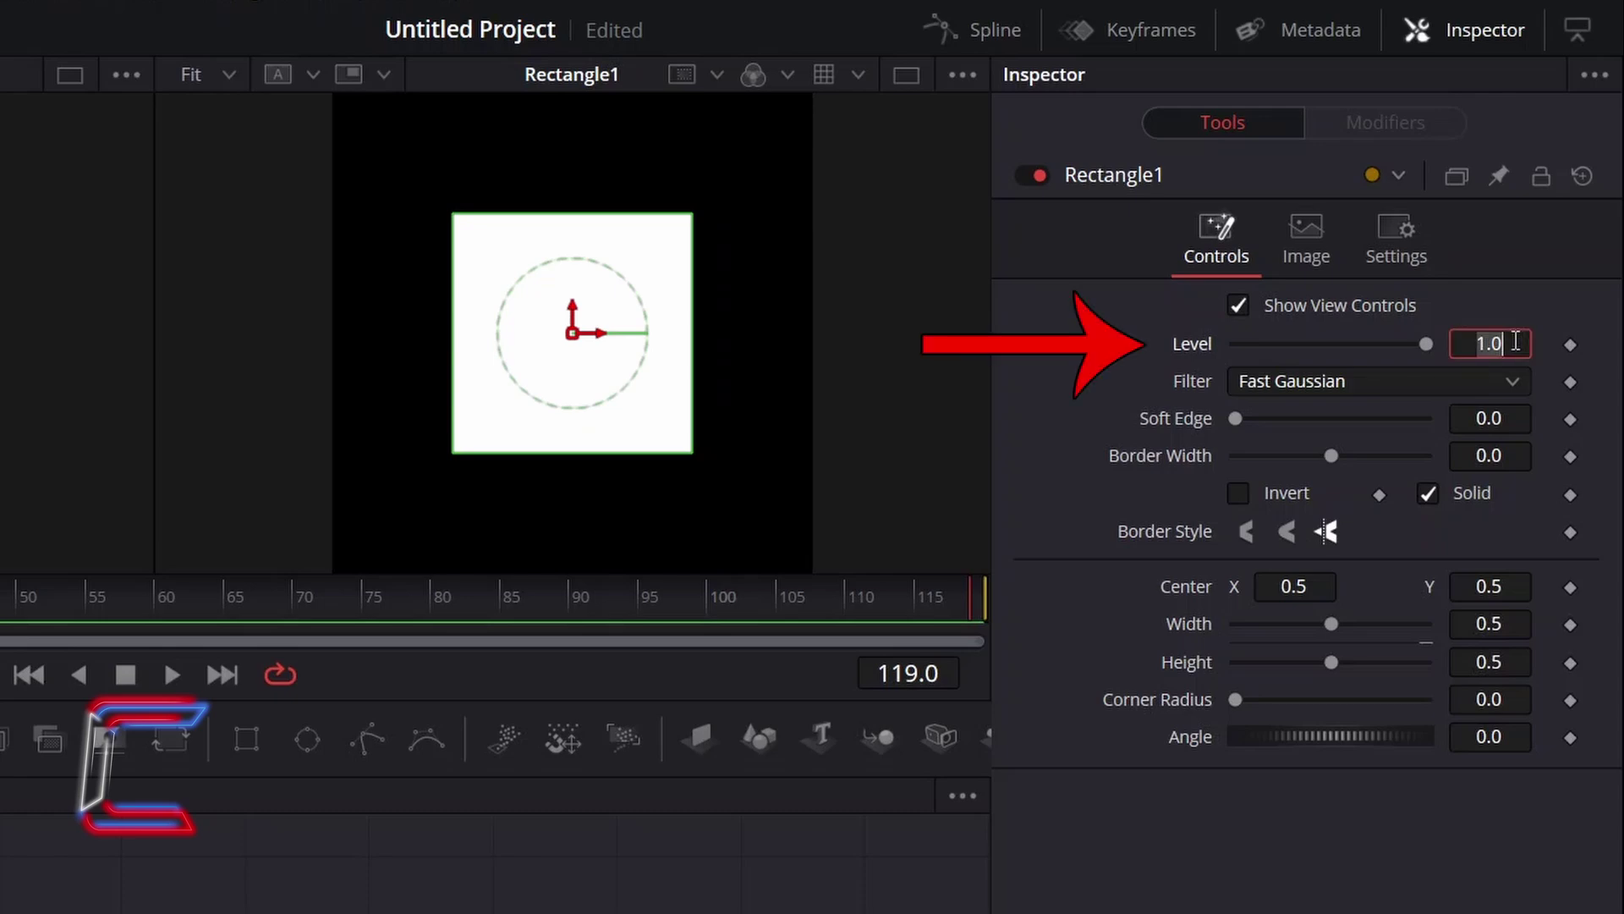
type(".575")
key("Tab")
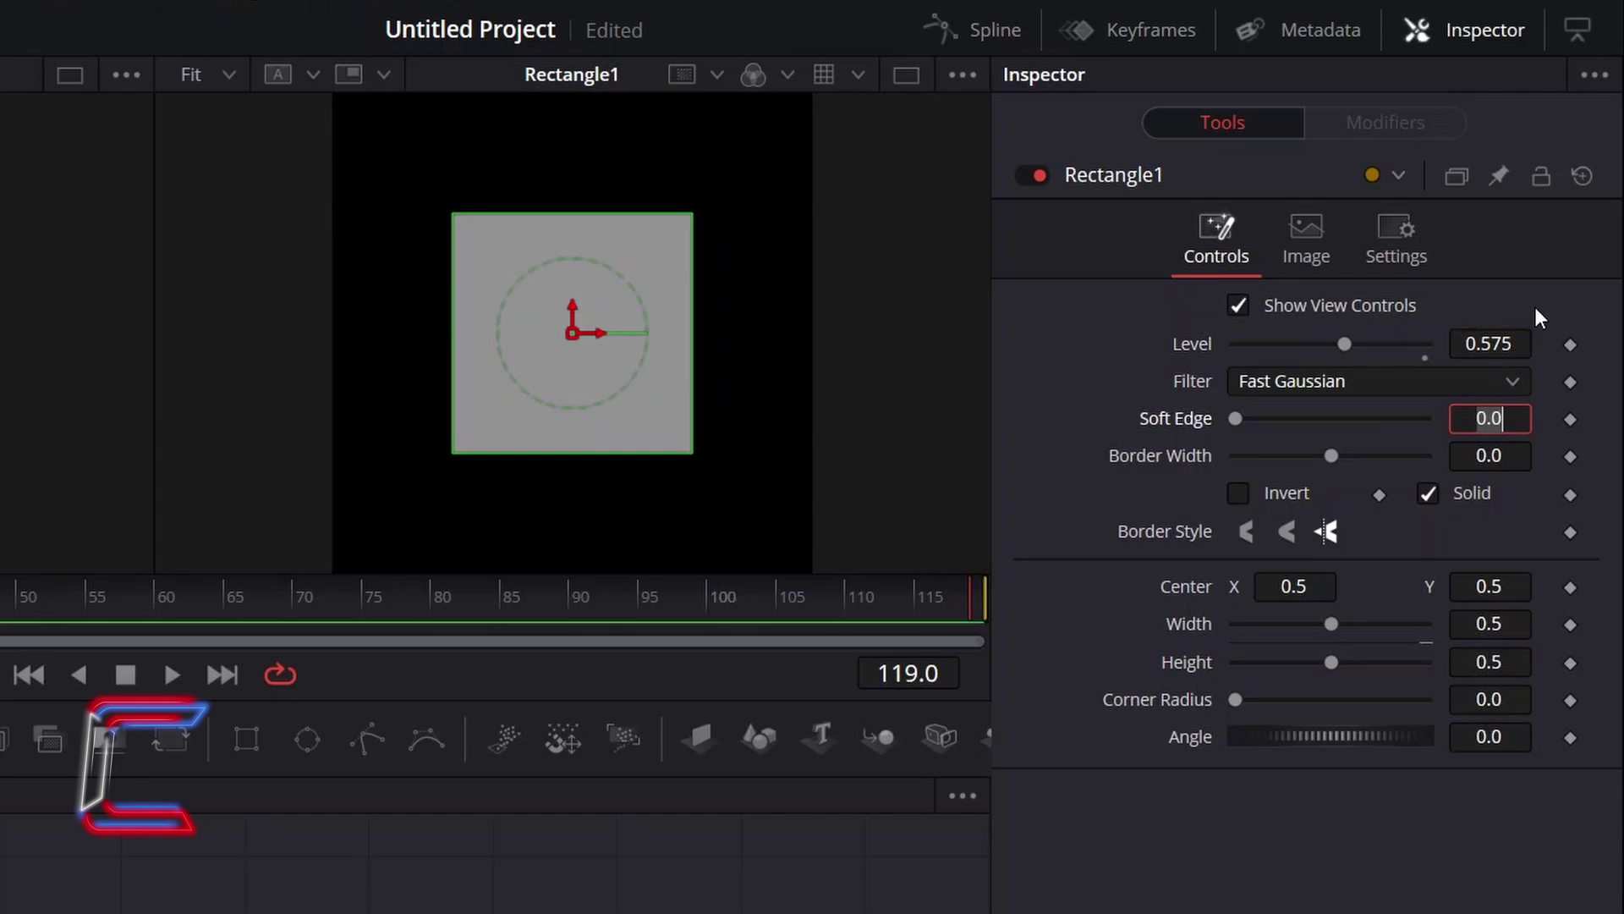
left_click(1519, 413)
type("01")
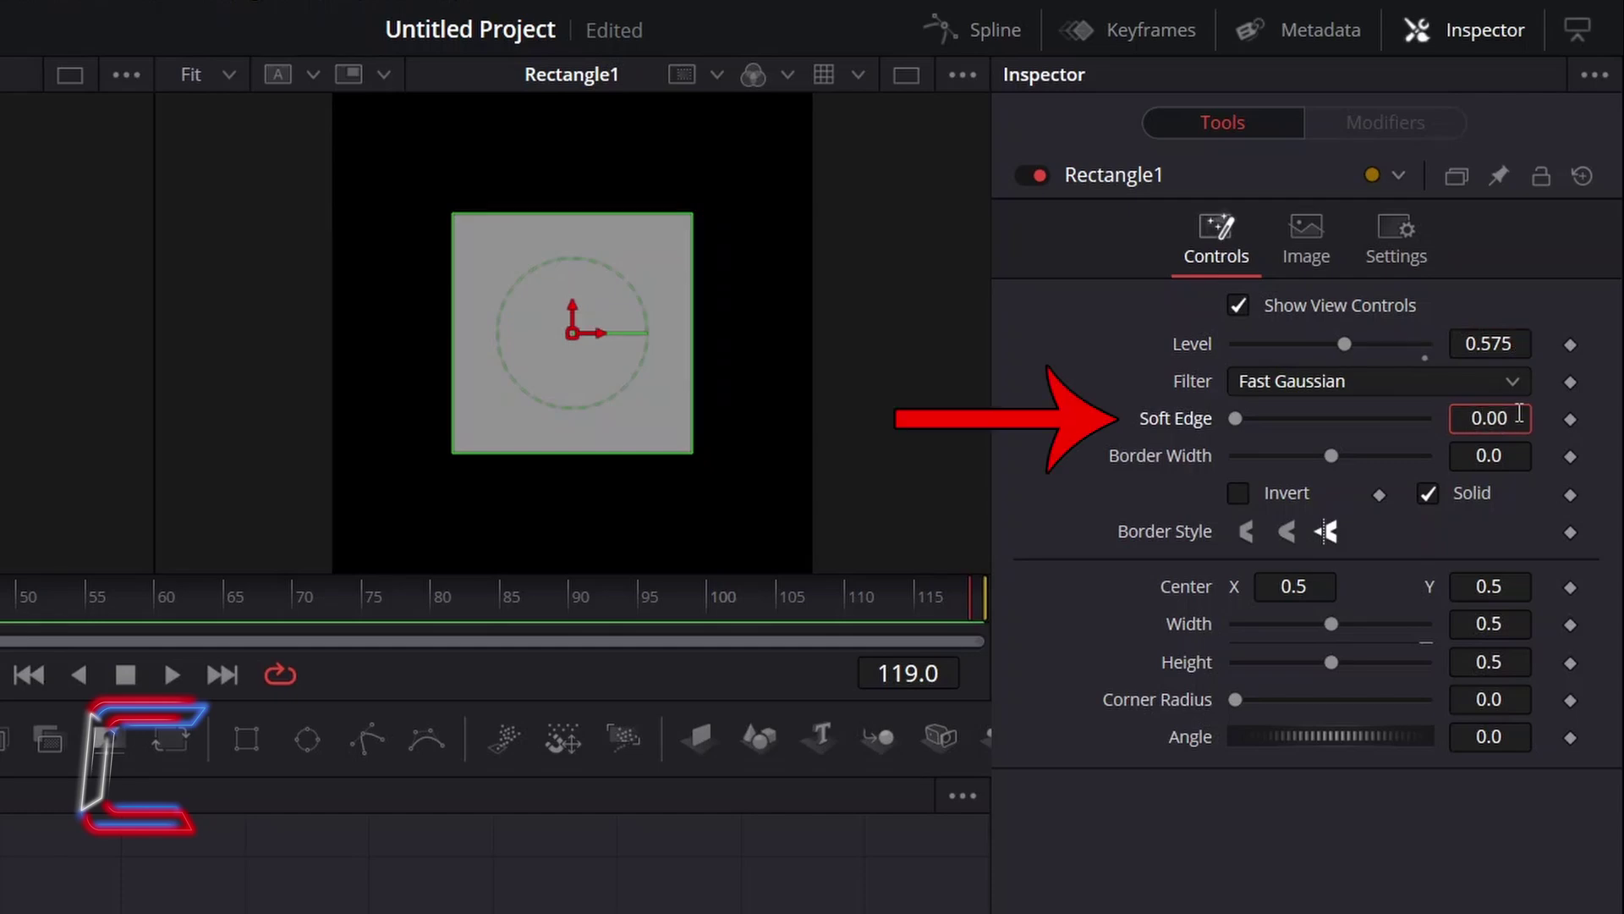
key("Tab")
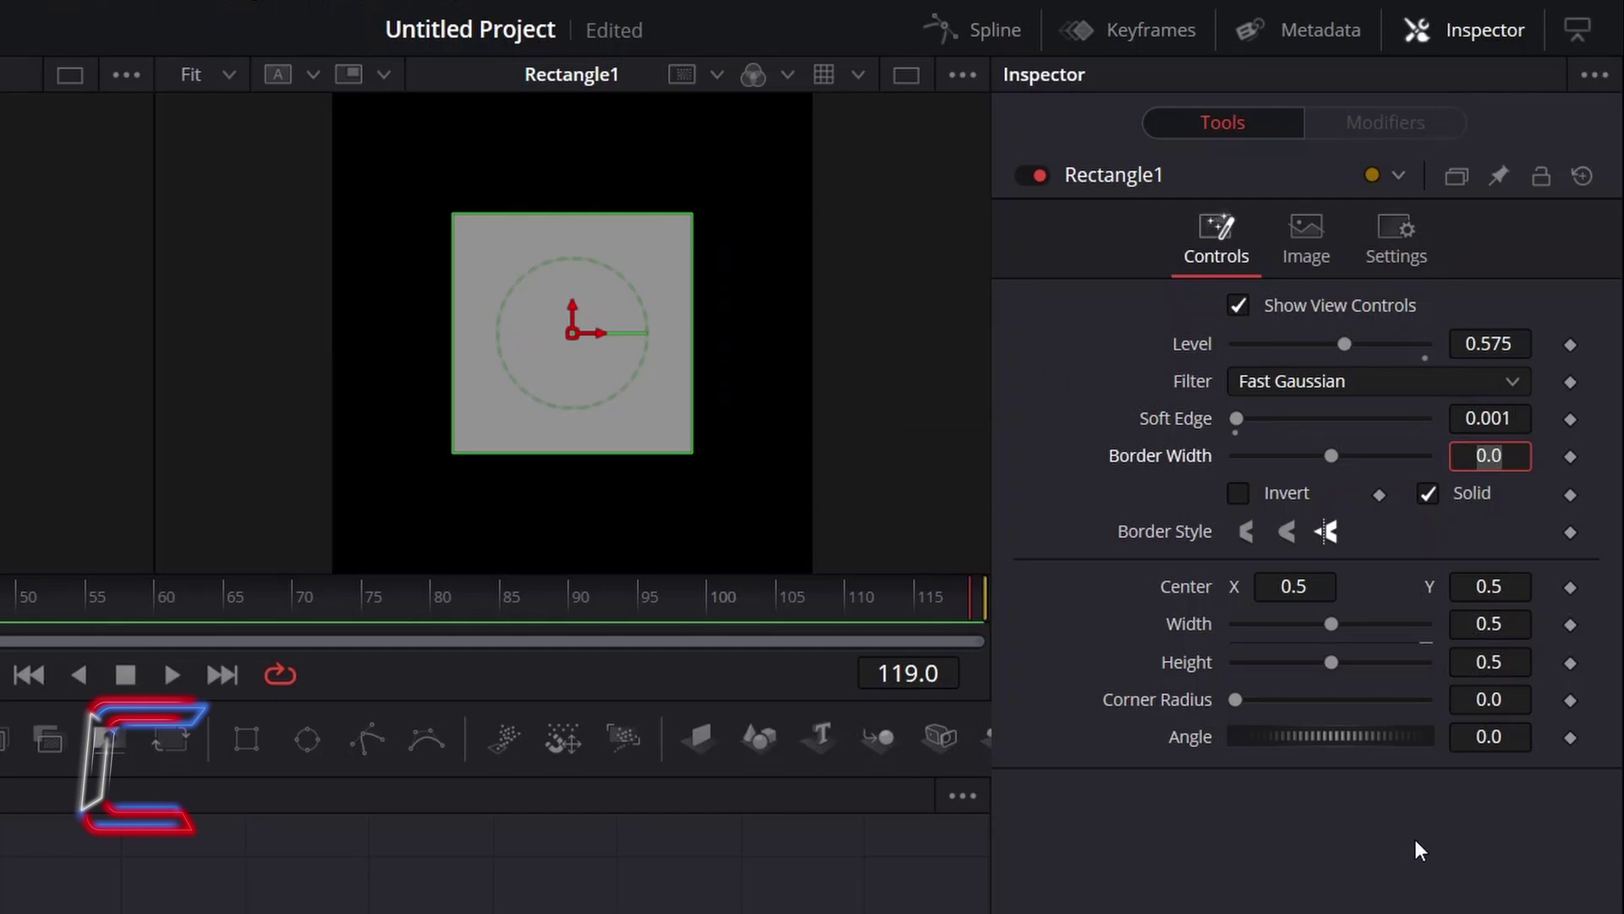
key("Return")
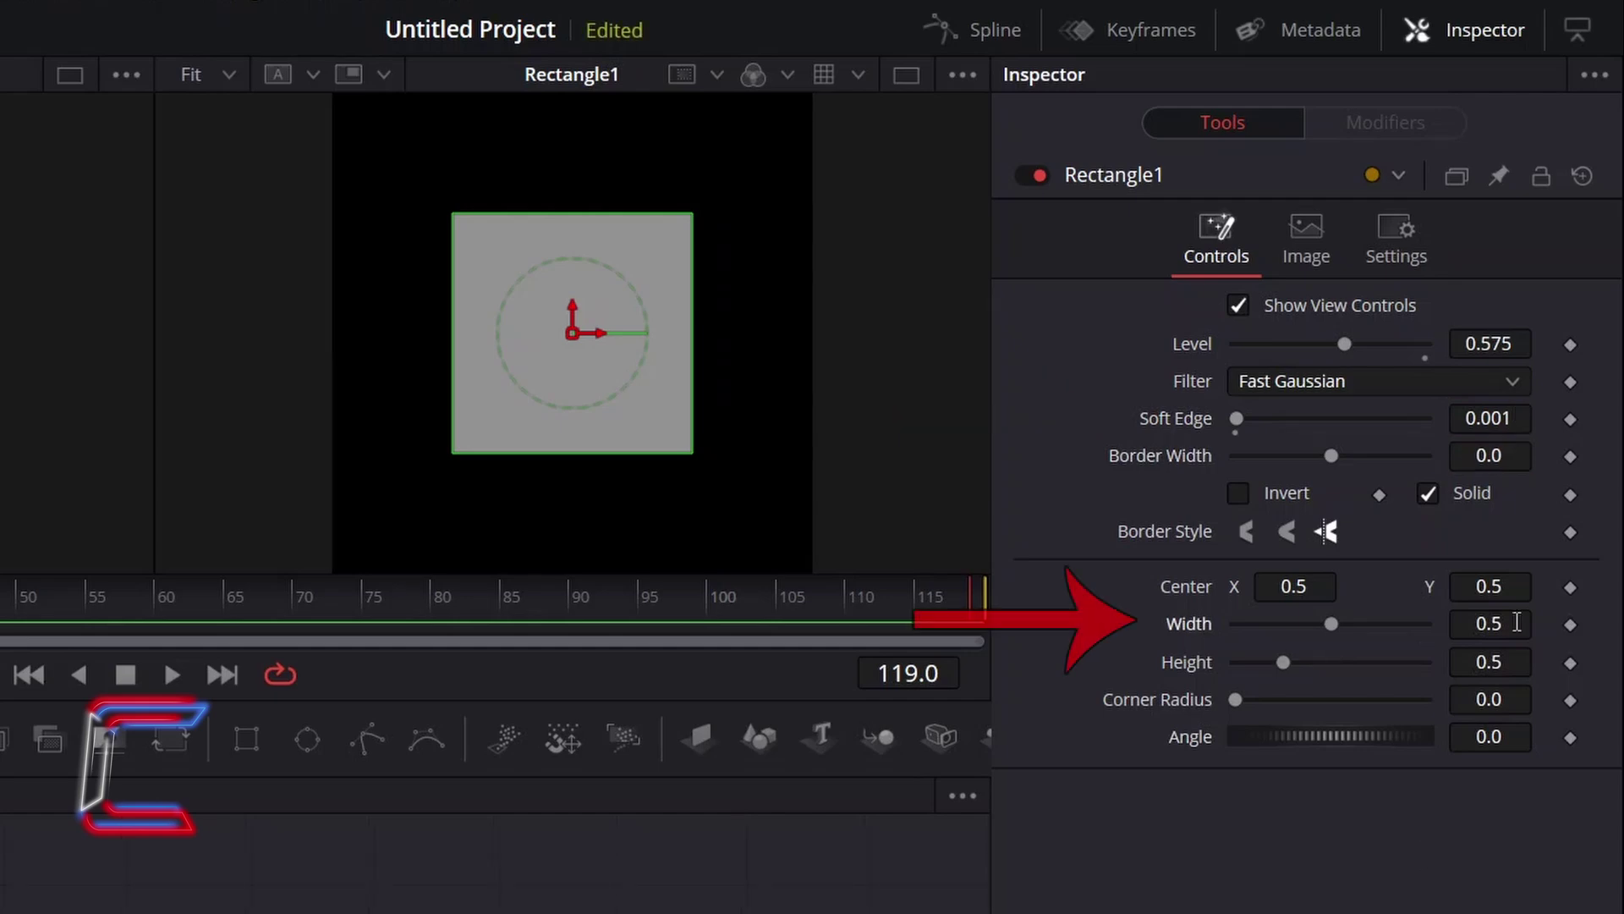
Make the rectangle a thin tilted line: Width 0.0045, Height 2.0, Angle -45
left_click(1520, 623)
key("BackSpace")
type("0045")
key("Tab")
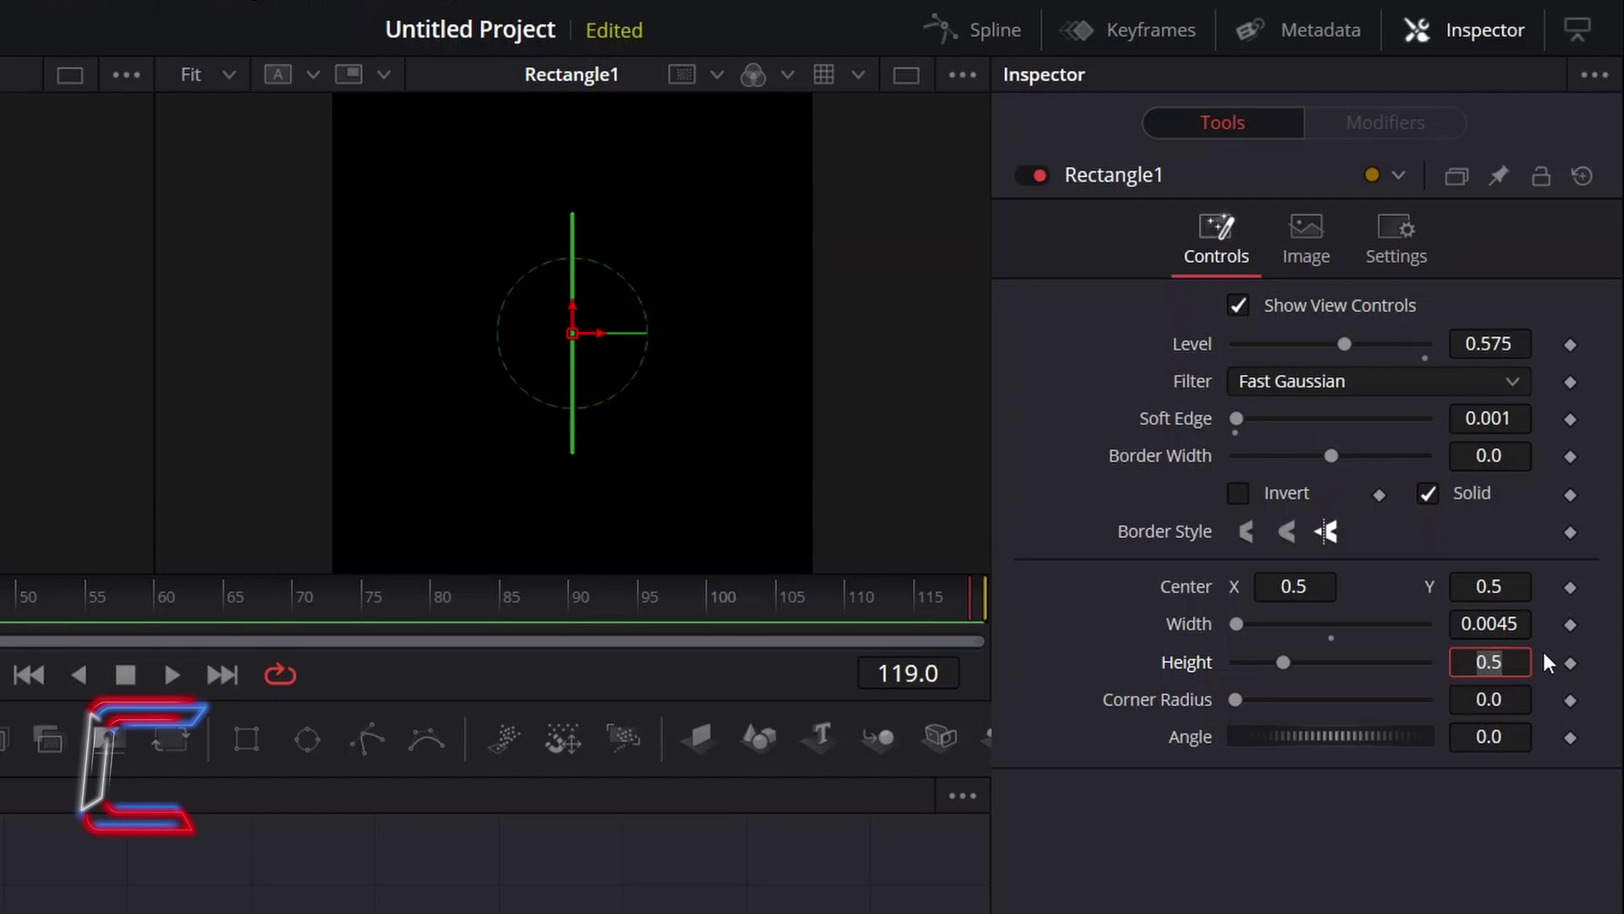
type("2")
key("Tab")
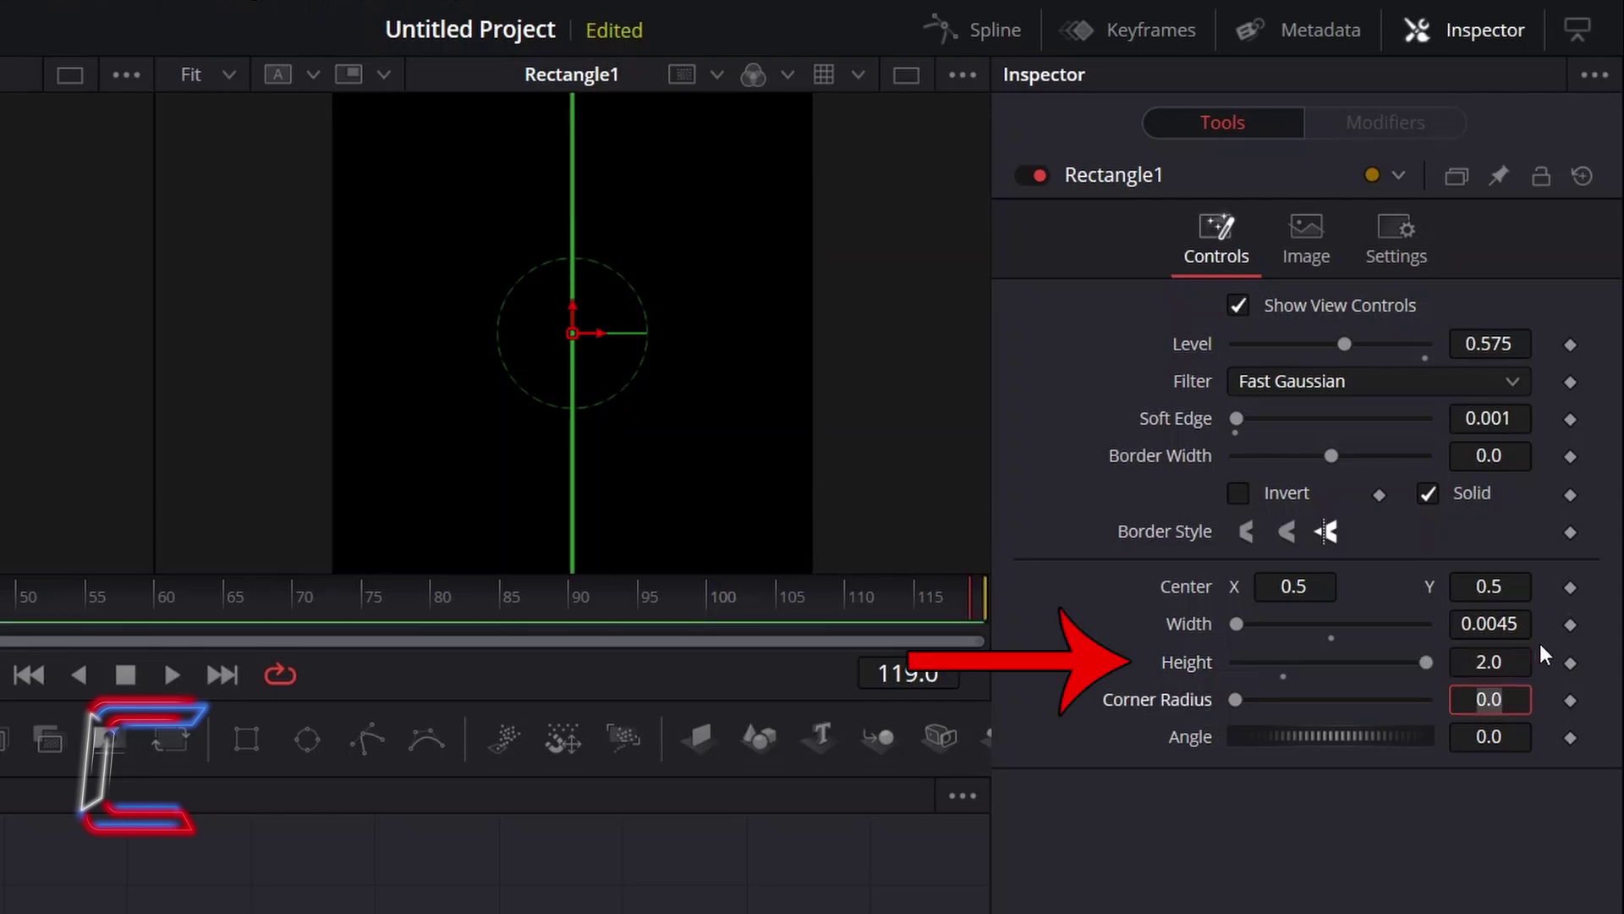
left_click(1505, 843)
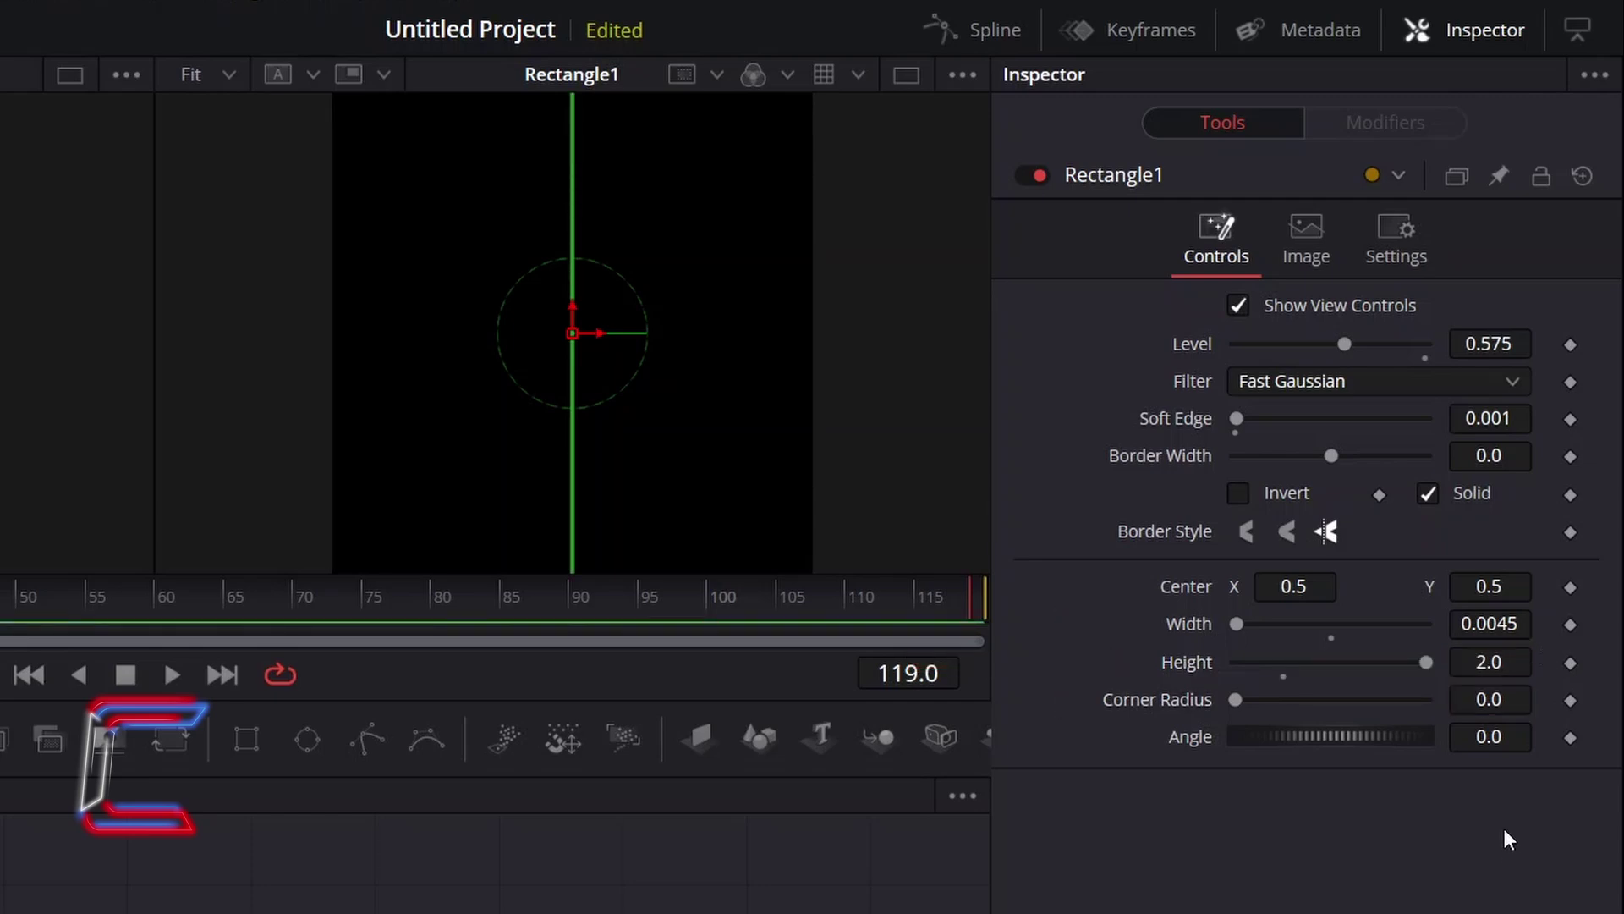
left_click(1516, 732)
type("-45")
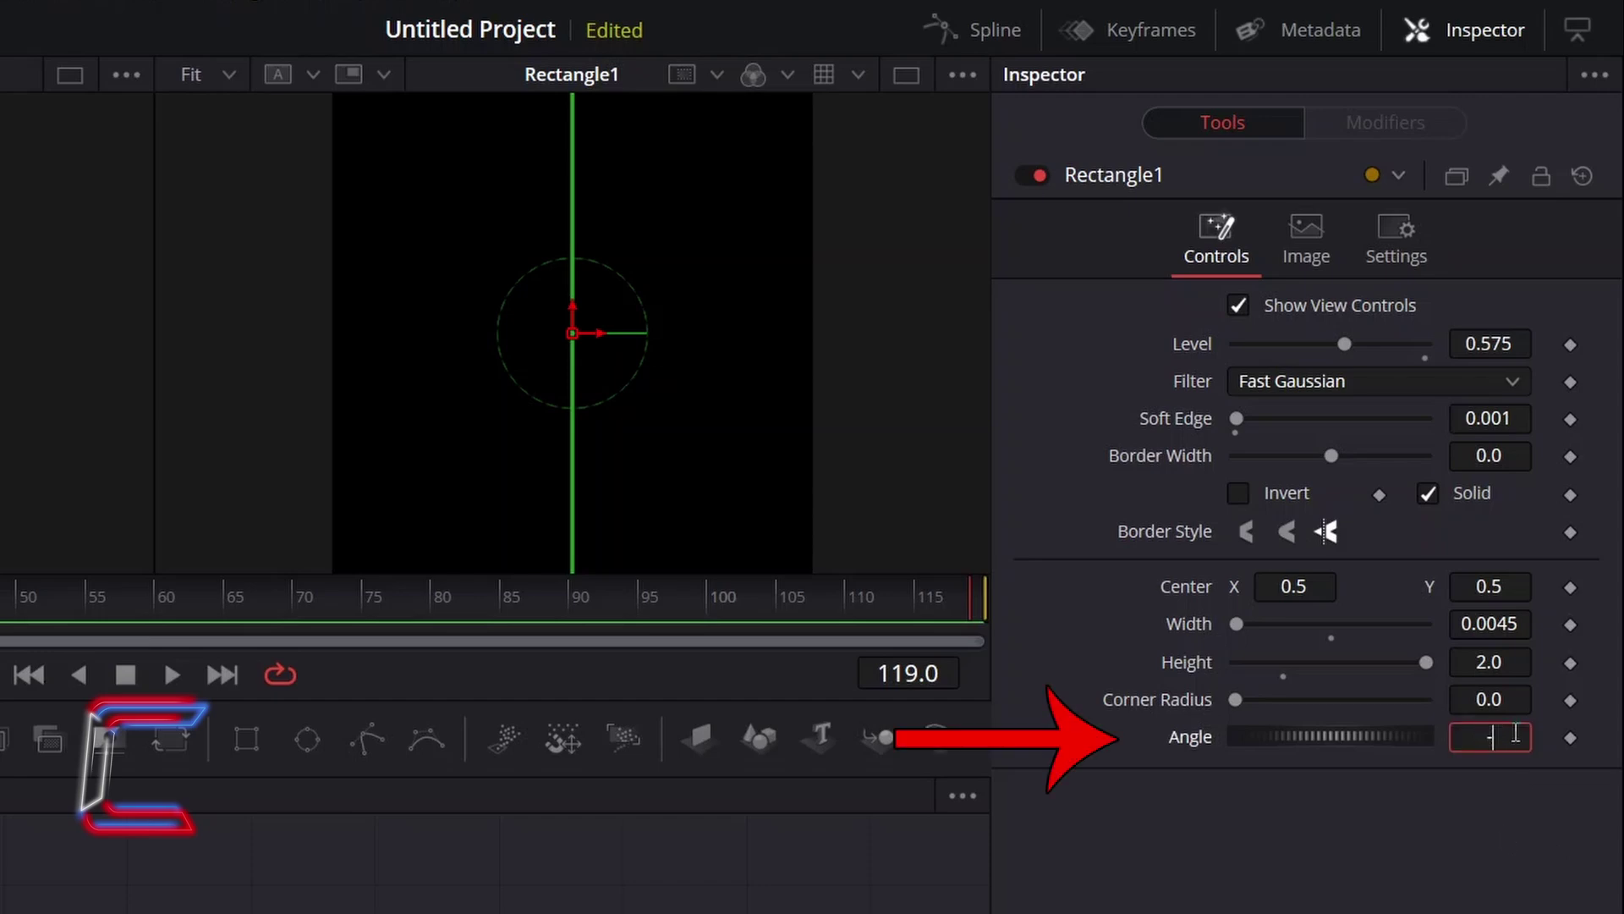
key("Tab")
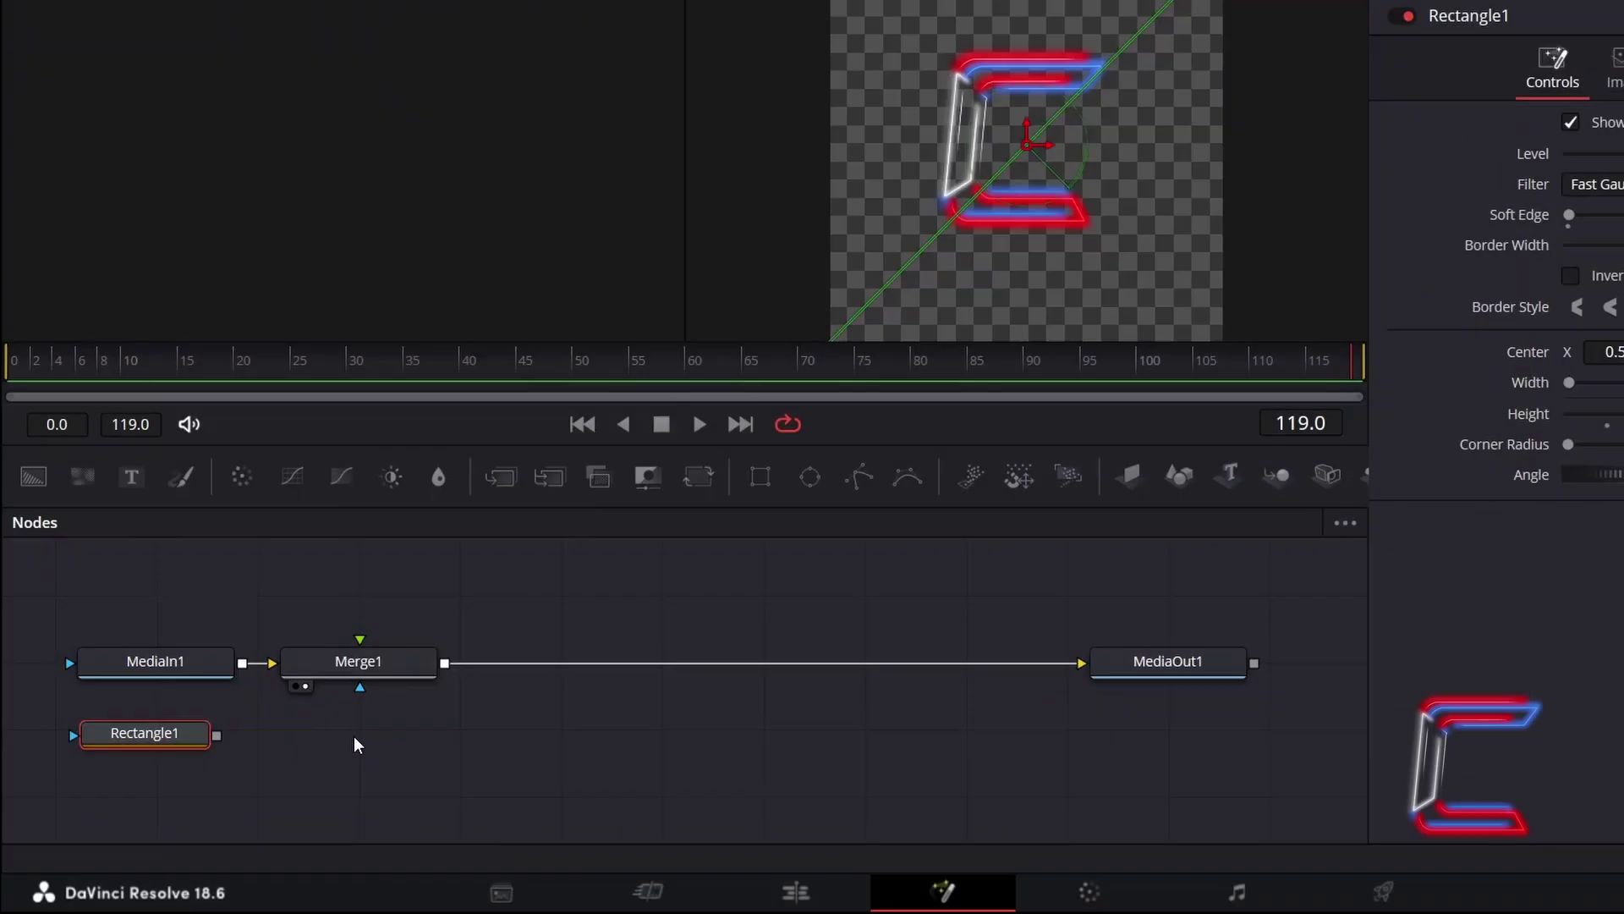
Add a Glow node through the Shift+Space search and connect Rectangle1's output into Glow1
left_click(288, 814)
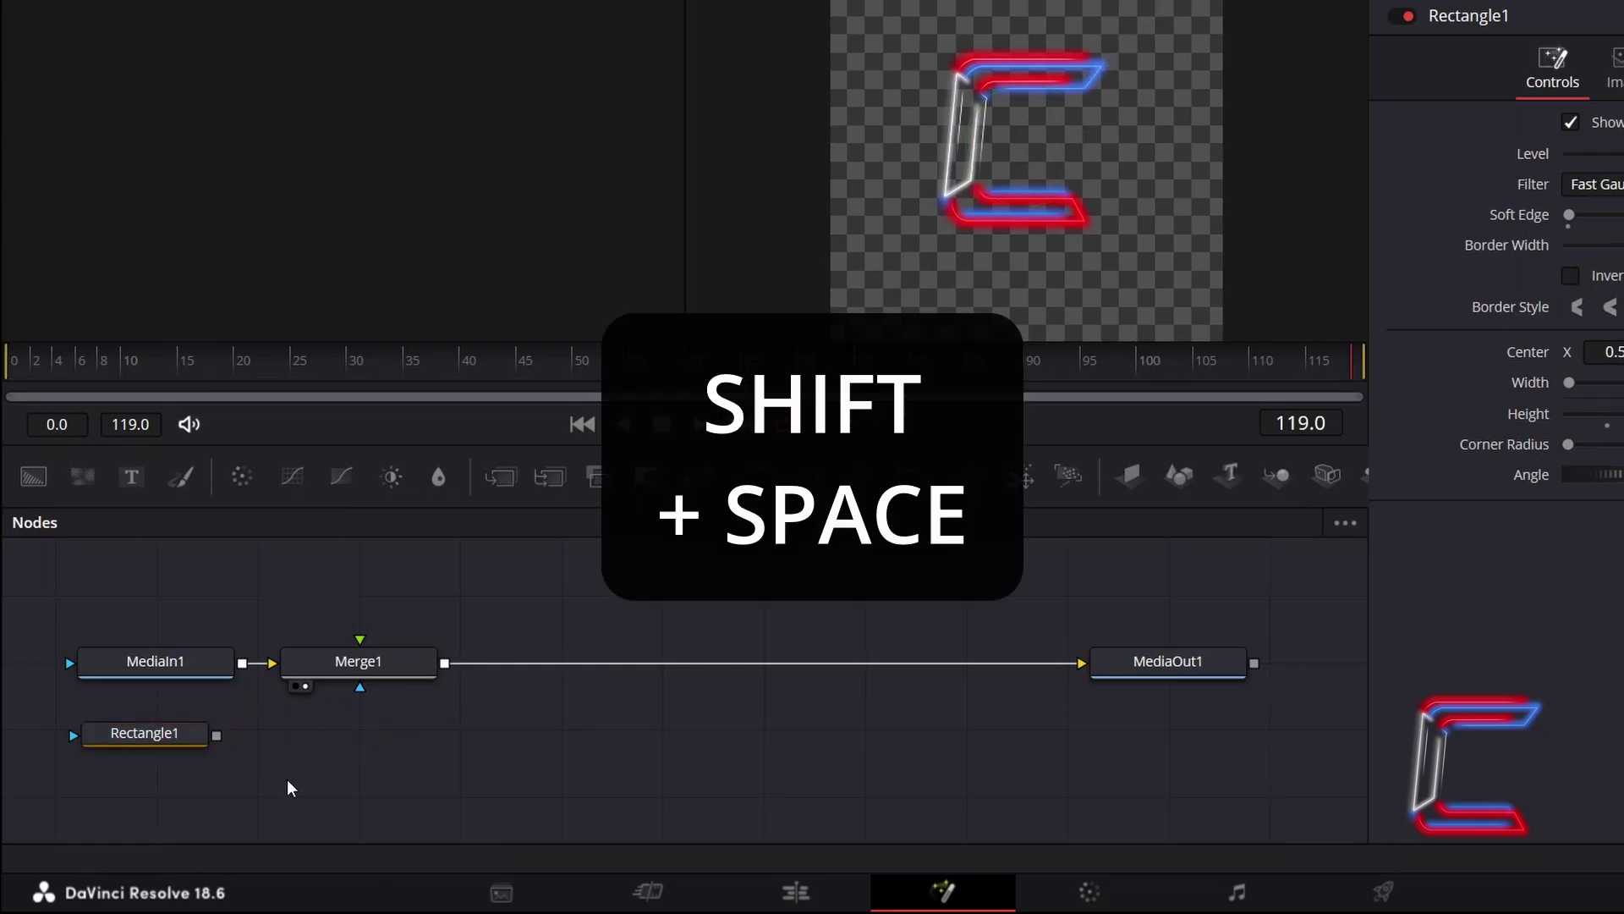
key("shift+space")
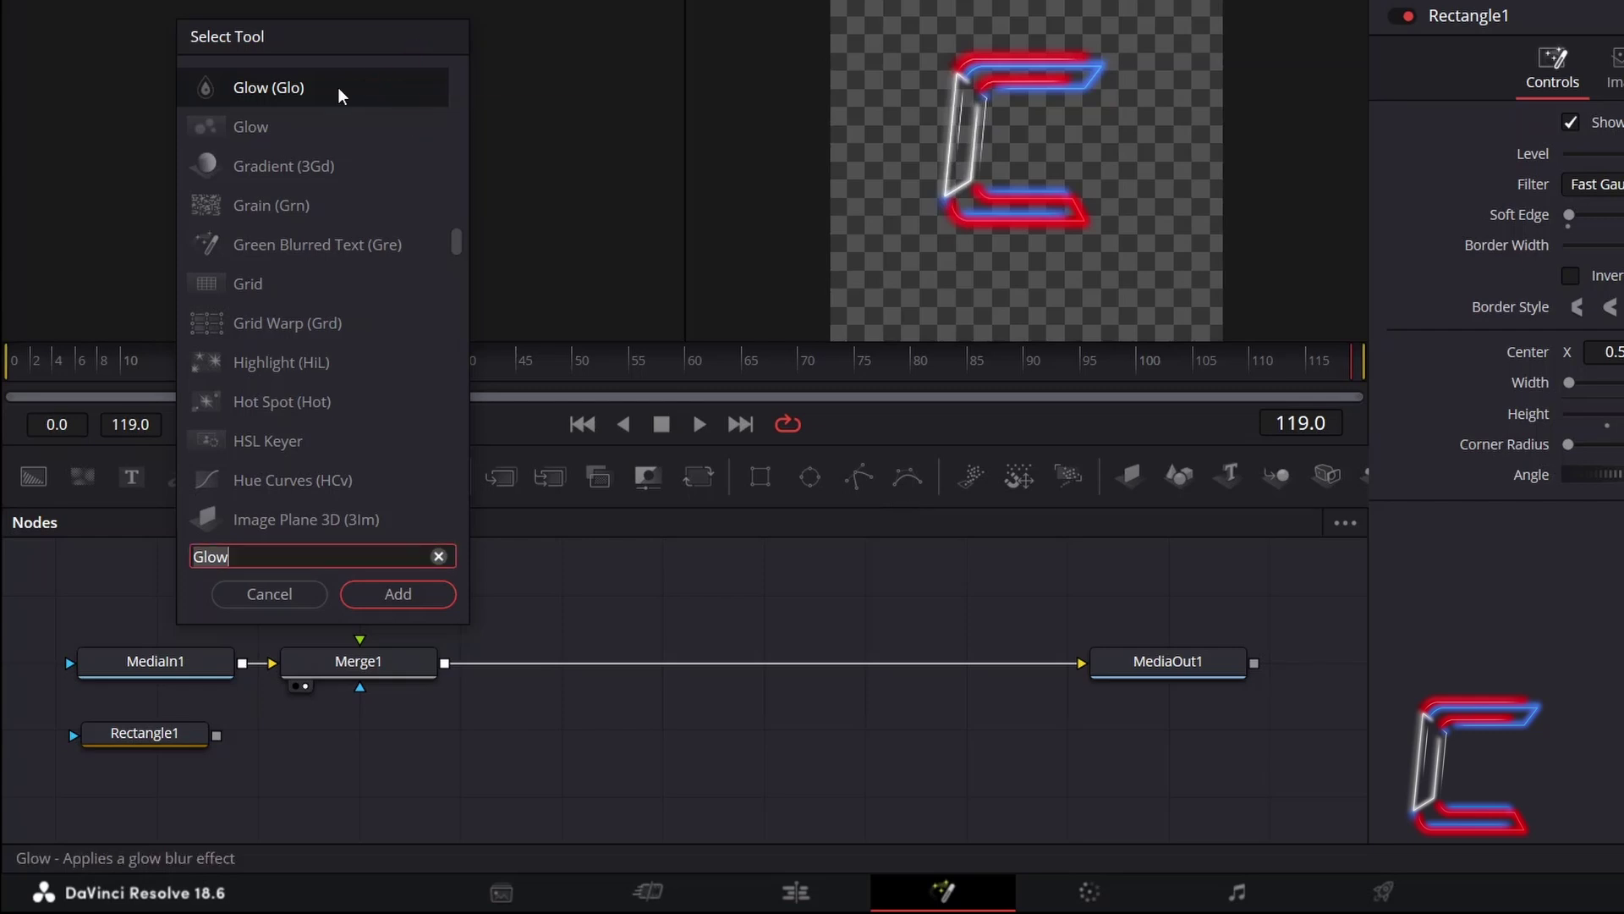
left_click(419, 592)
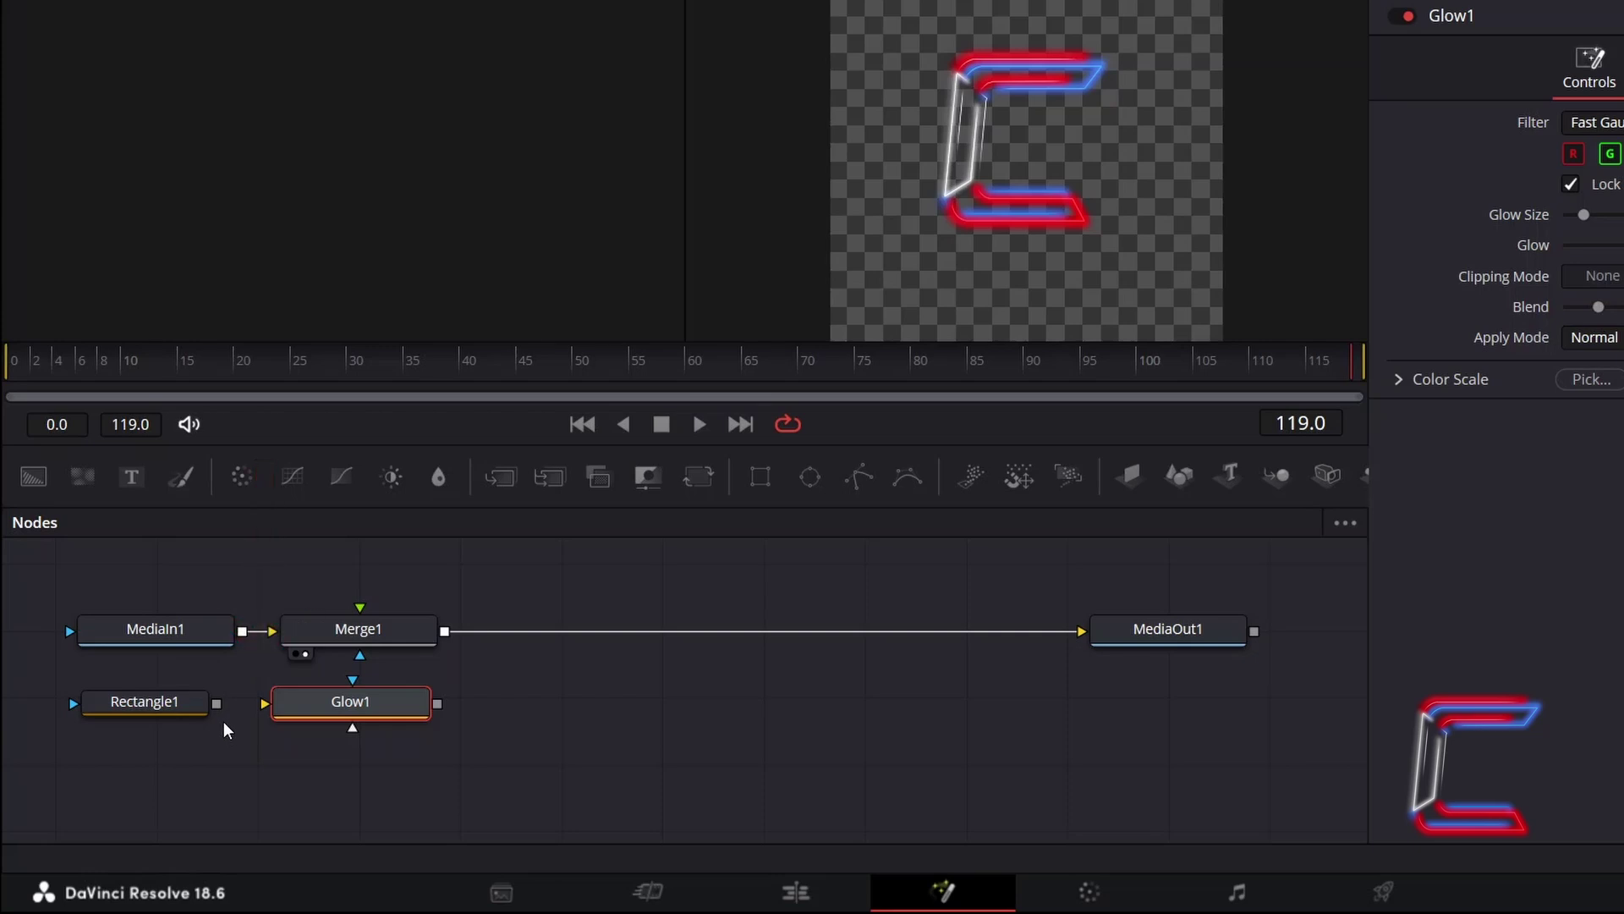
left_click_drag(217, 702, 267, 704)
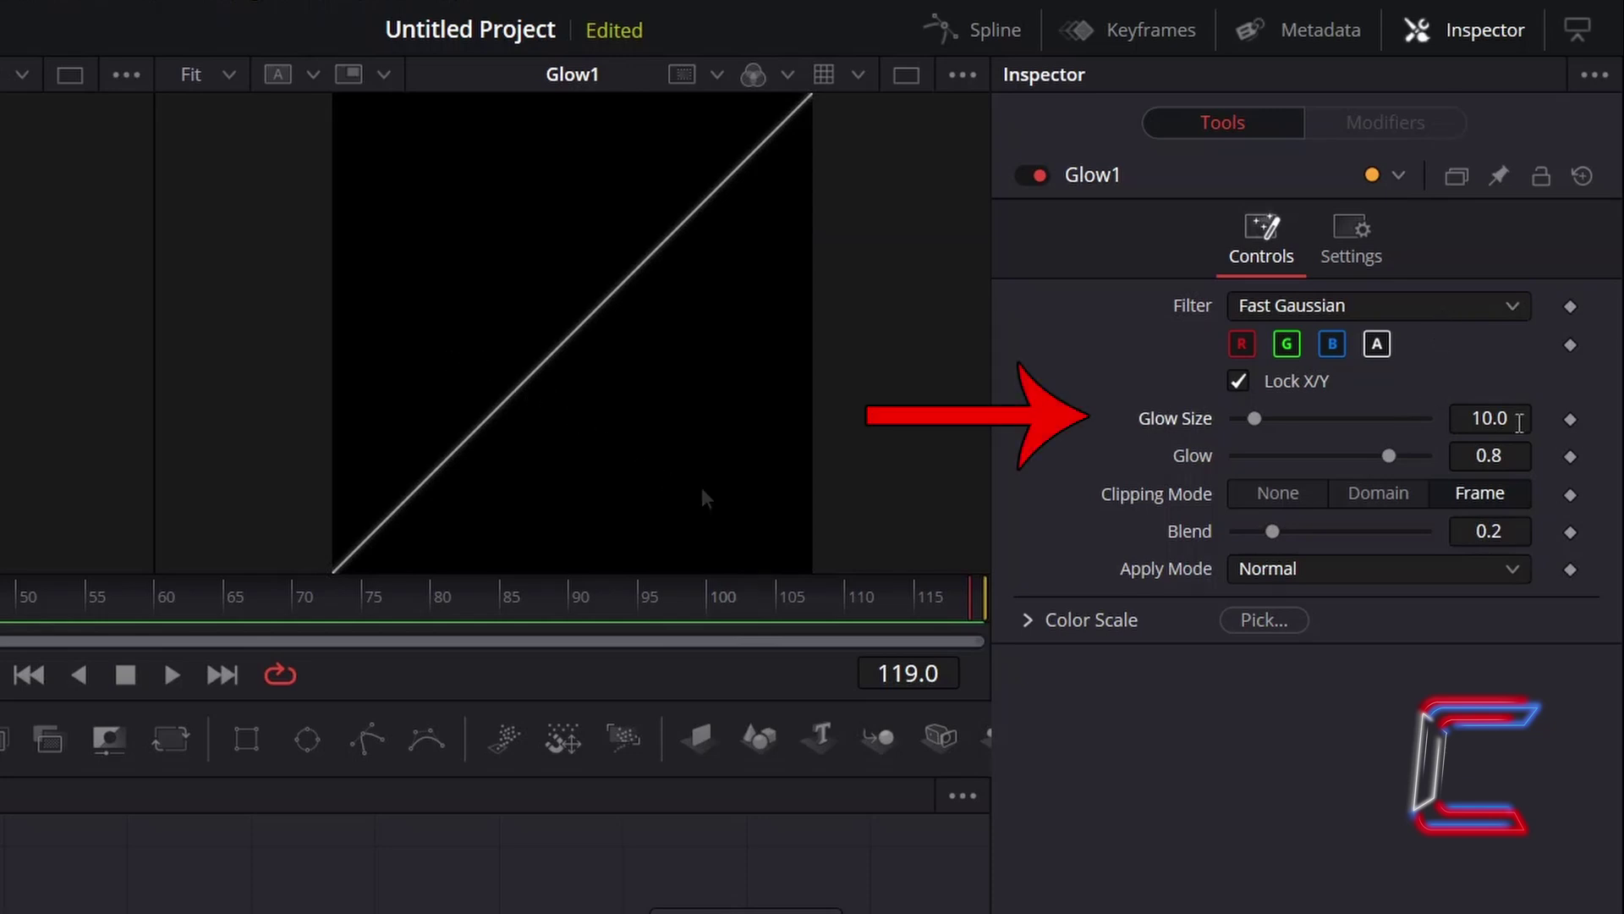
In Glow1's Inspector enter Glow Size 26, Glow 0.87 and Blend 1.0
left_click(1520, 421)
type("26")
key("Tab")
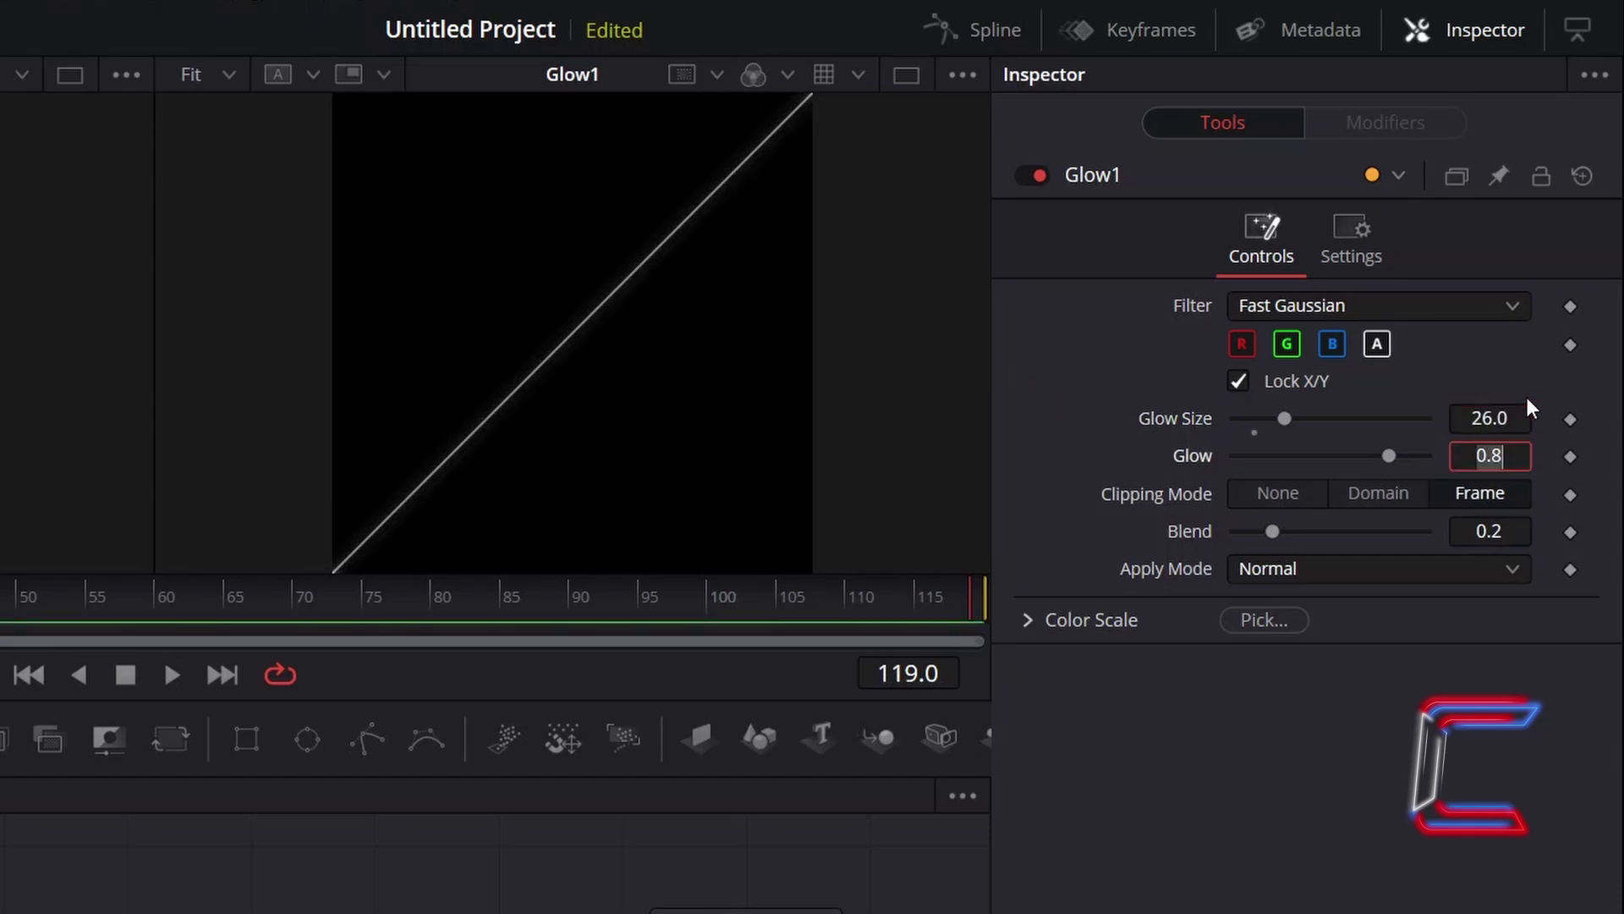
left_click(1522, 462)
type("7")
key("Tab")
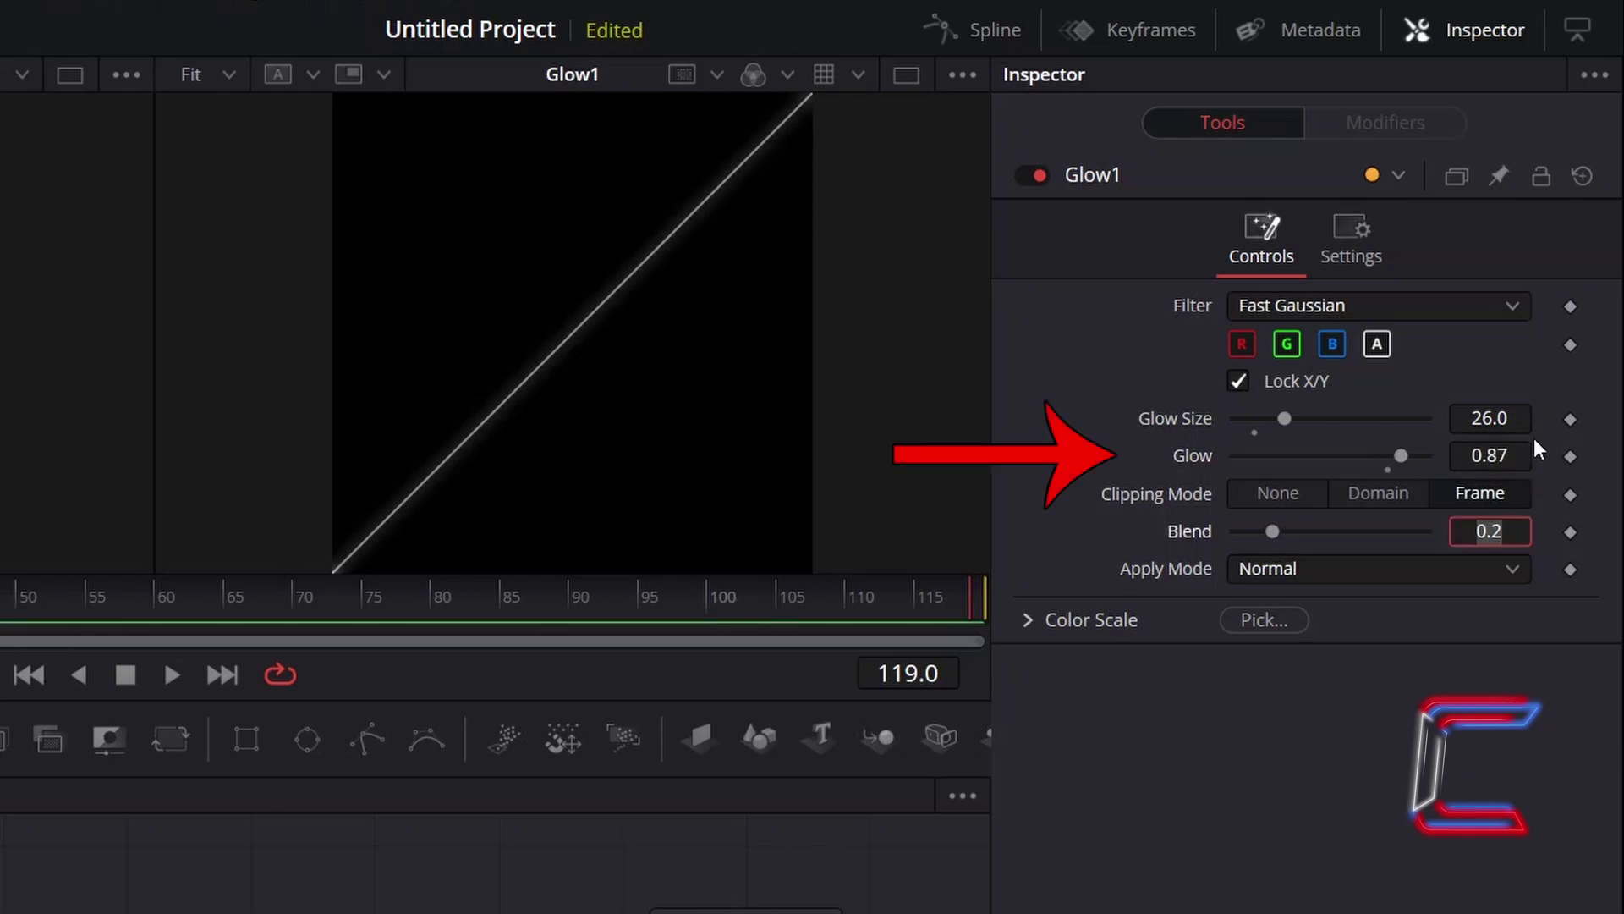
left_click(1074, 537)
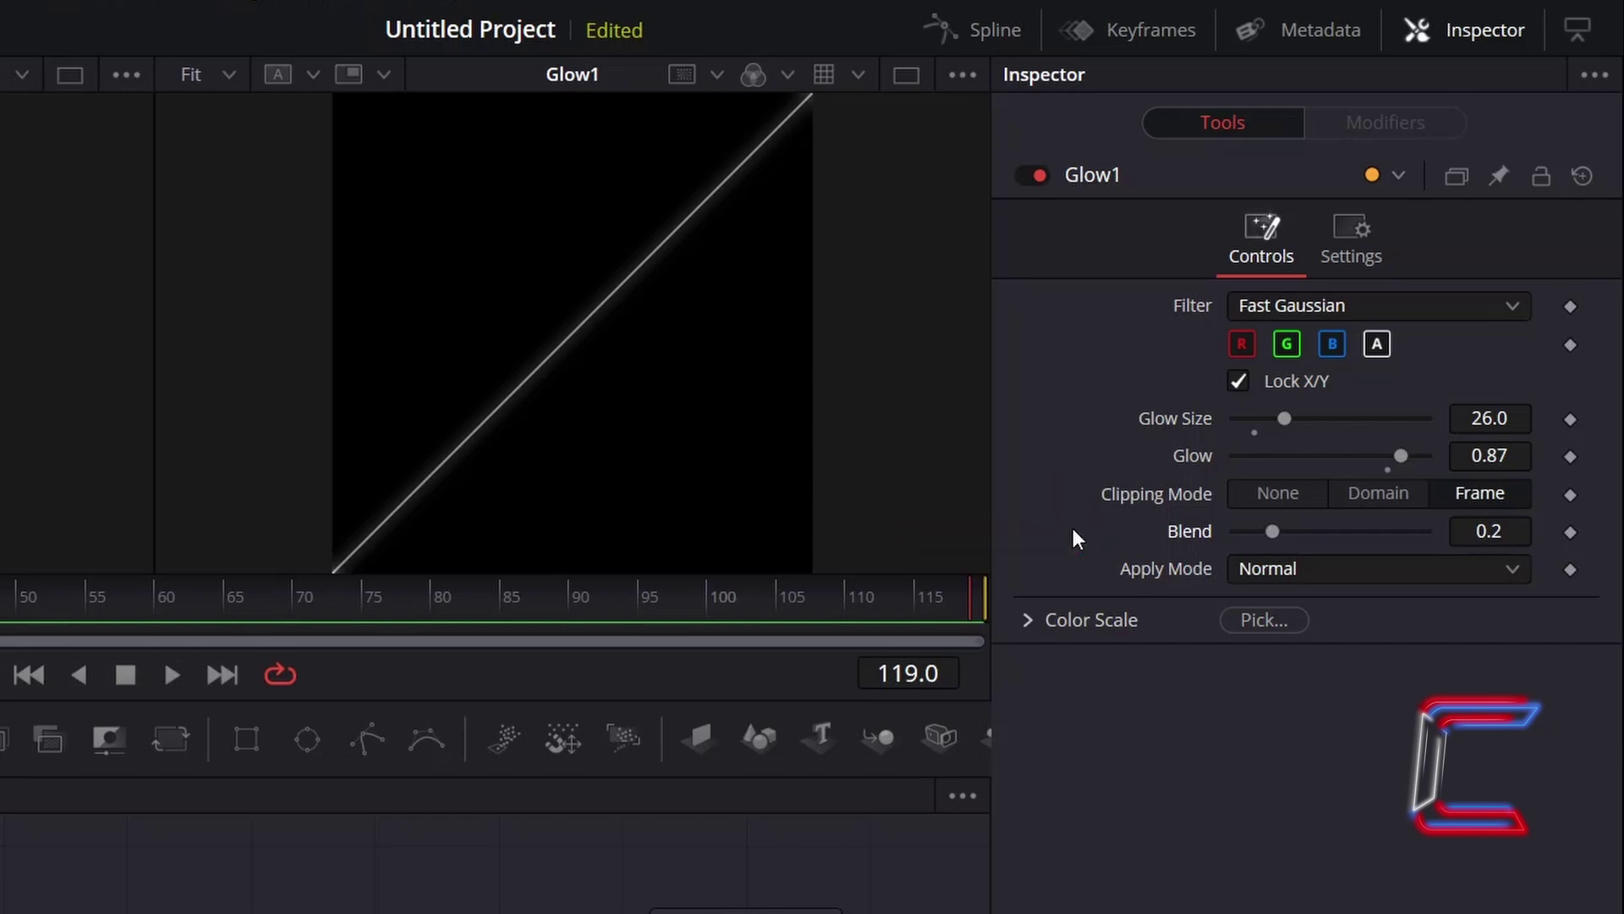
left_click(1486, 533)
key("BackSpace")
key("BackSpace")
key("BackSpace")
type("1")
key("Tab")
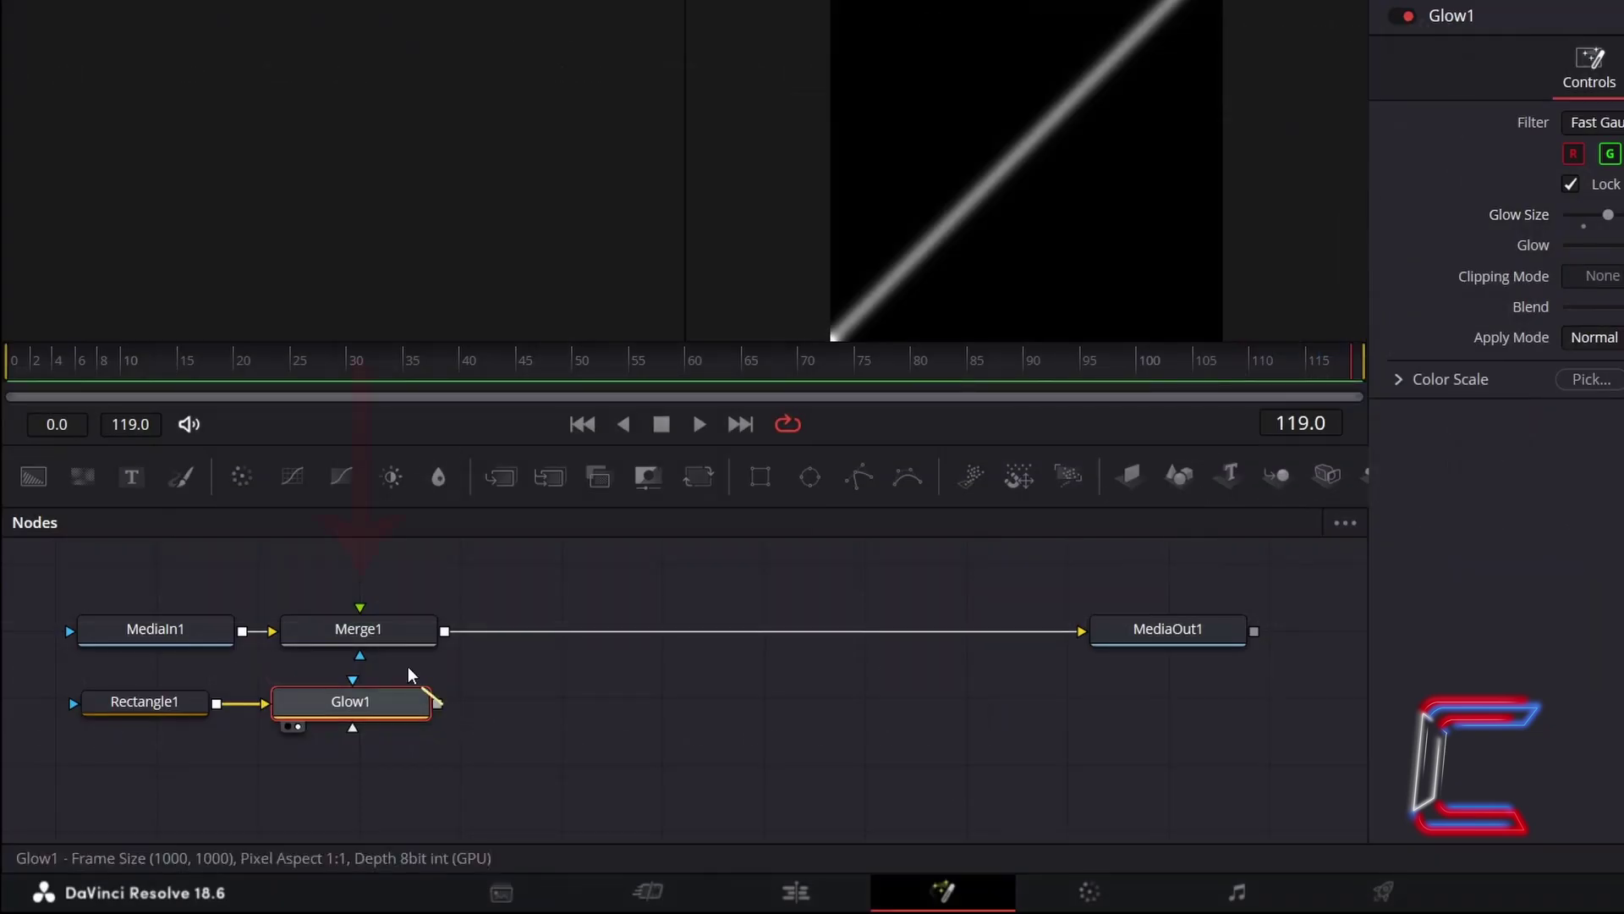
Connect Glow1 to Merge1's foreground input and set Merge1's Operator to Atop
left_click_drag(408, 667, 358, 606)
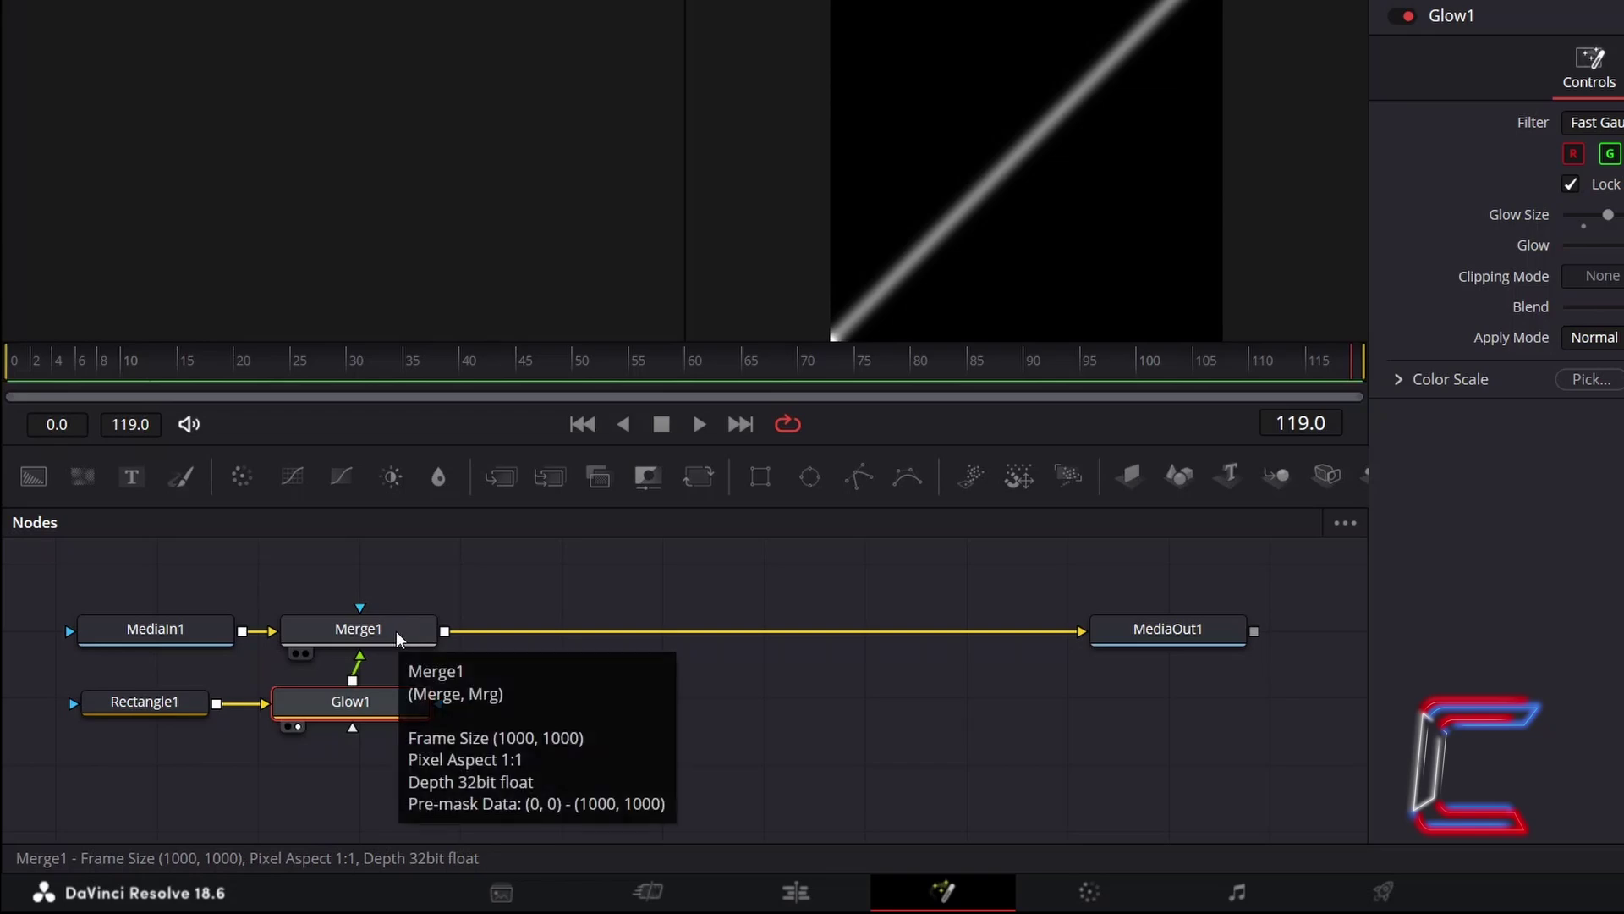
left_click(396, 631)
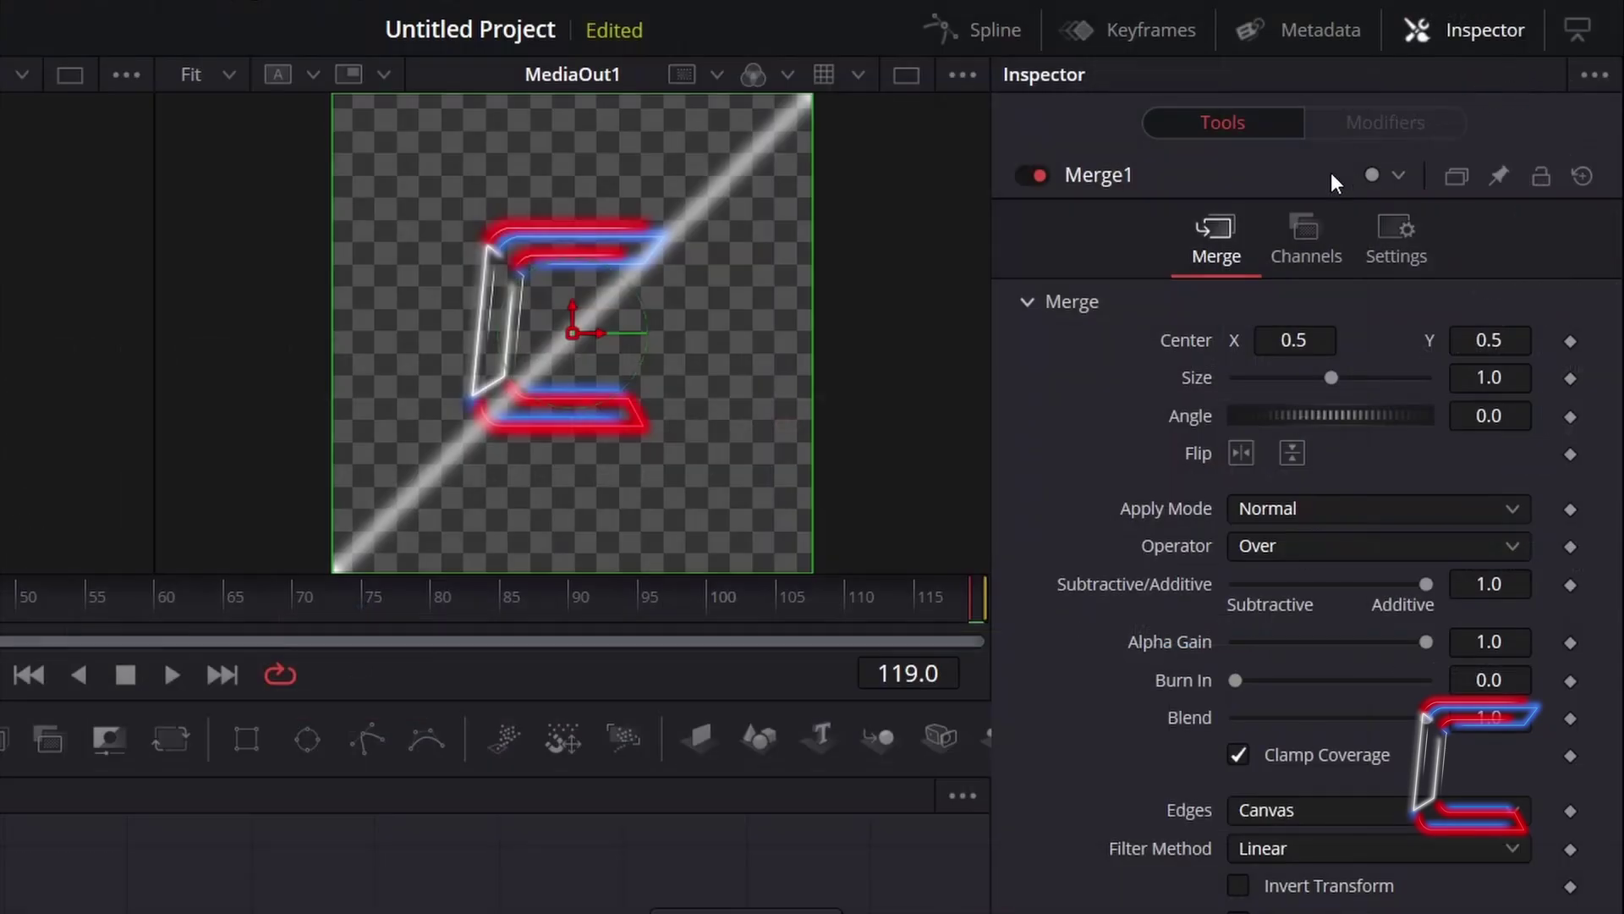
left_click(1388, 548)
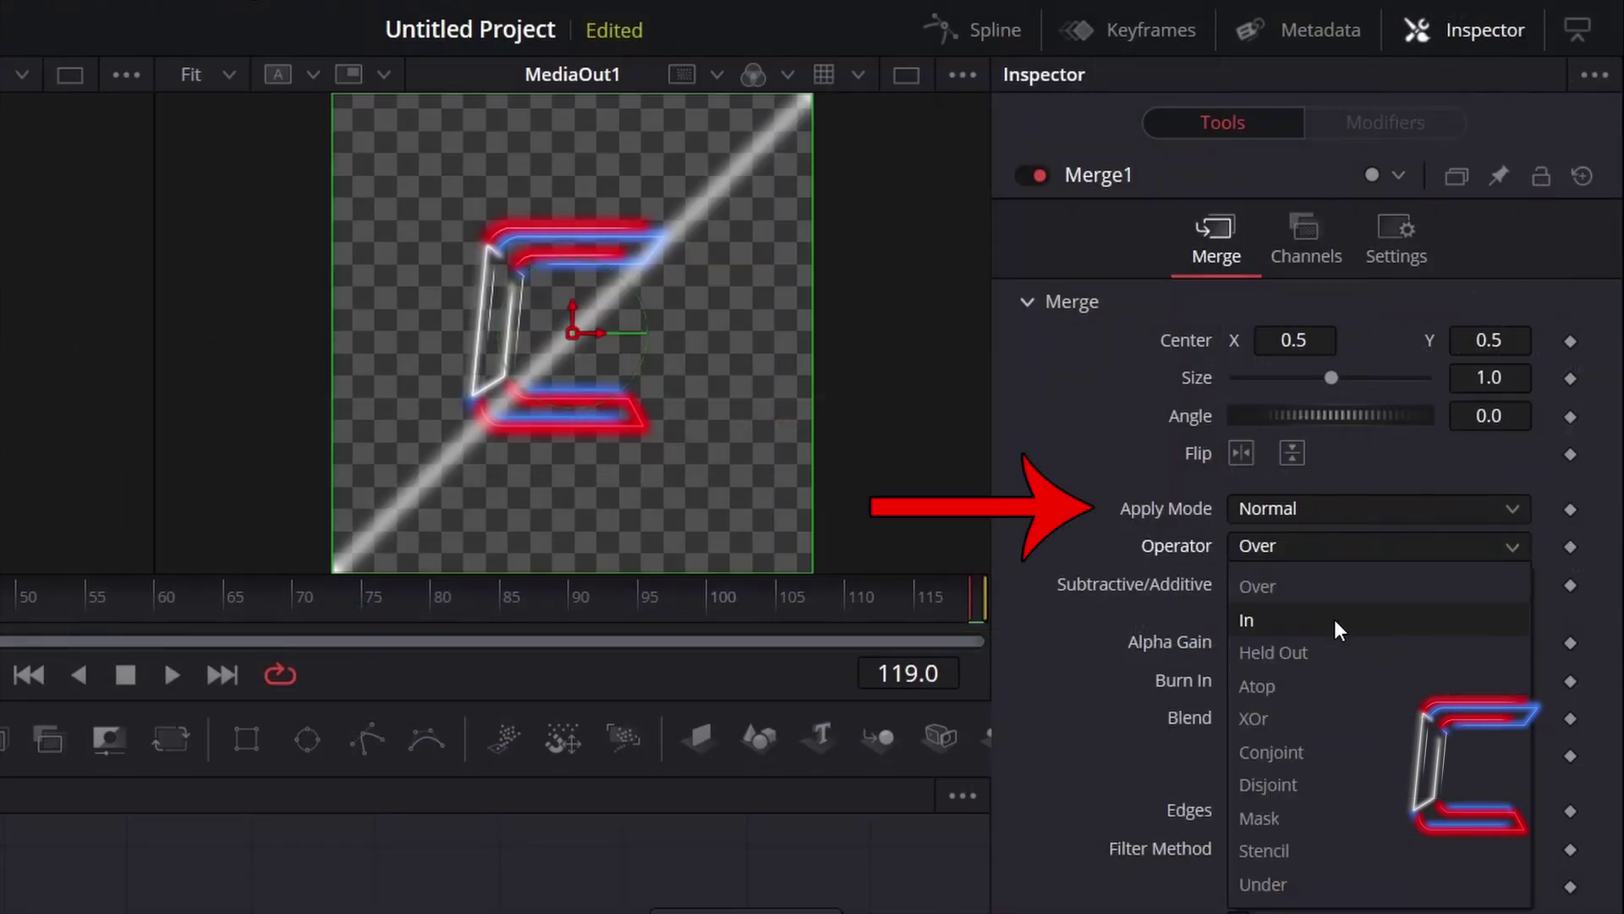
left_click(1311, 677)
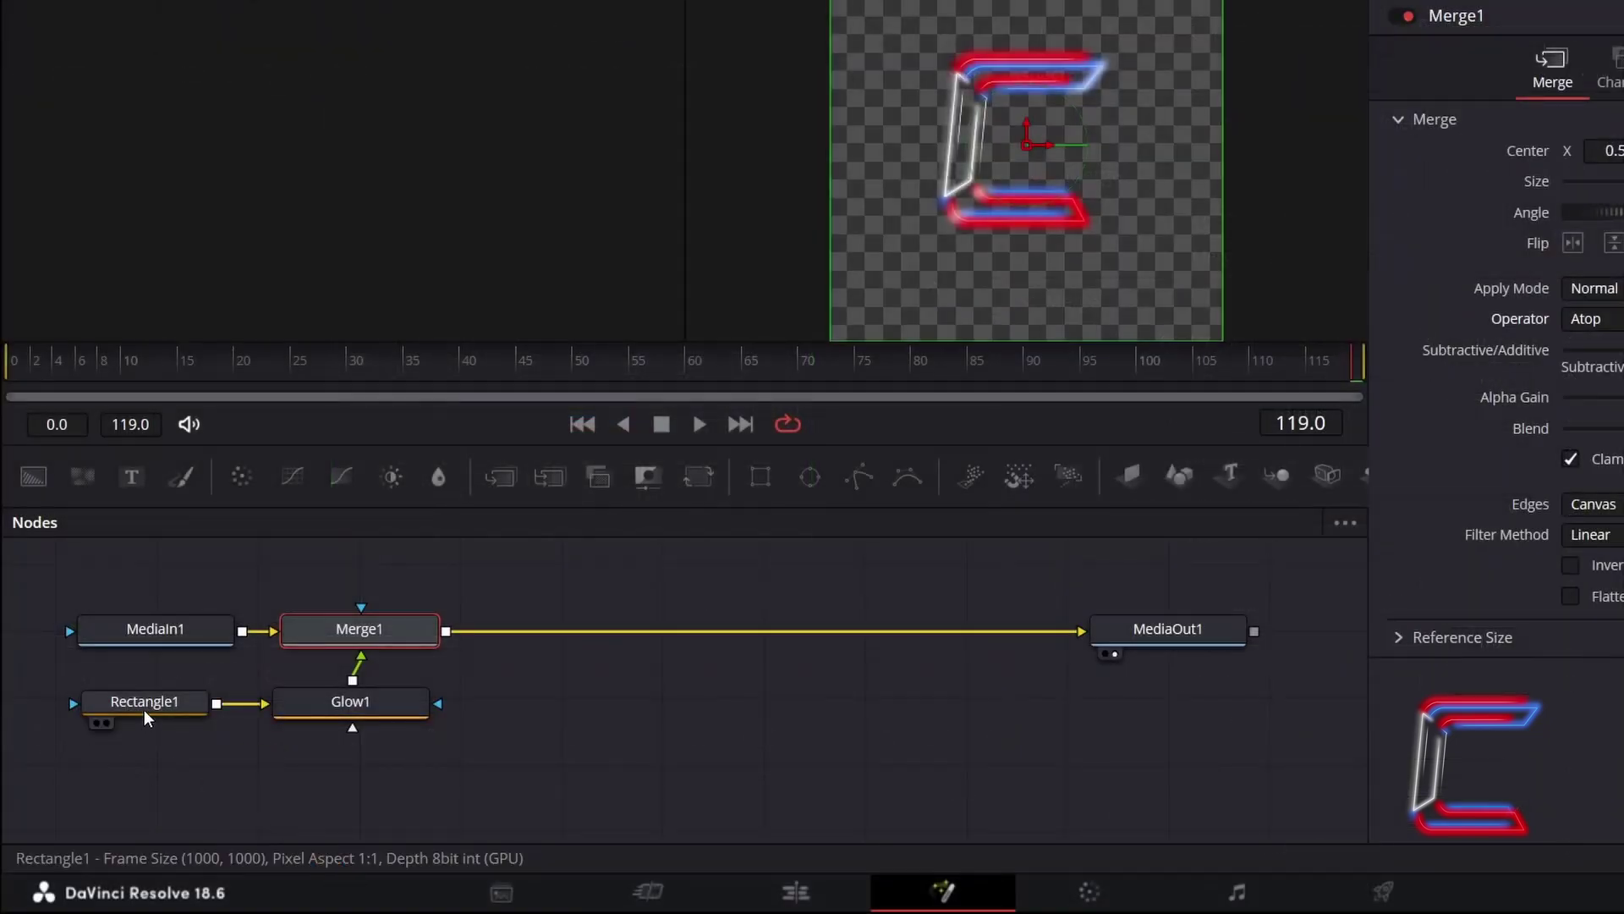
Select Rectangle1 and move the playhead to frame 0
left_click(144, 709)
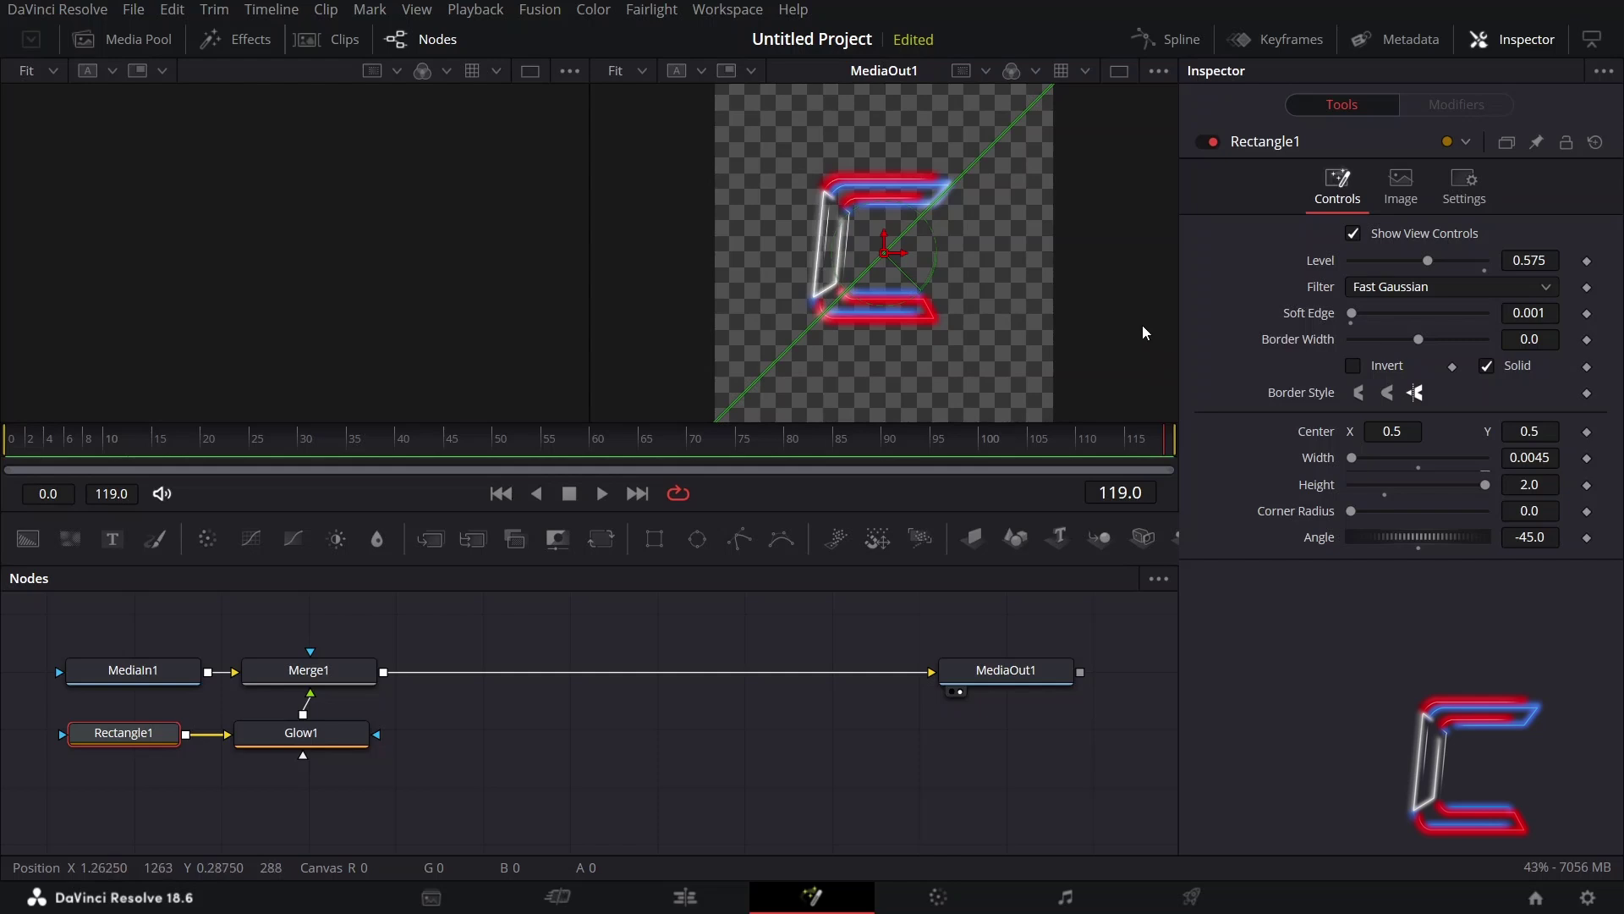
left_click(1148, 486)
type("0")
key("Return")
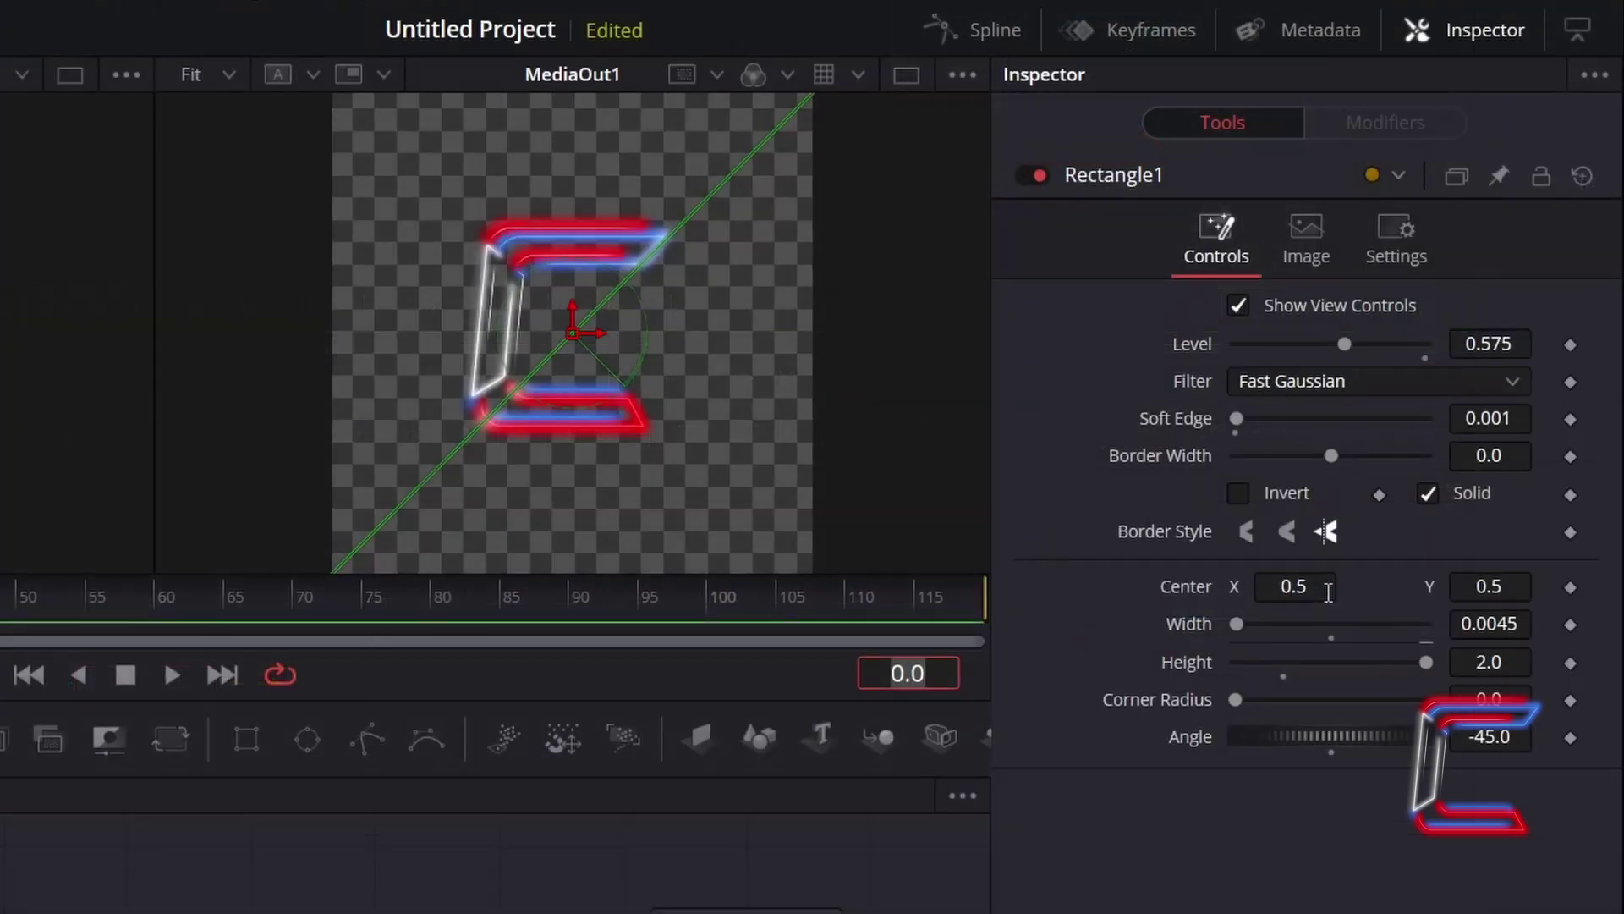
Set Rectangle1's Center X to 0.0, shifting the shine off the logo's left side
left_click(1328, 592)
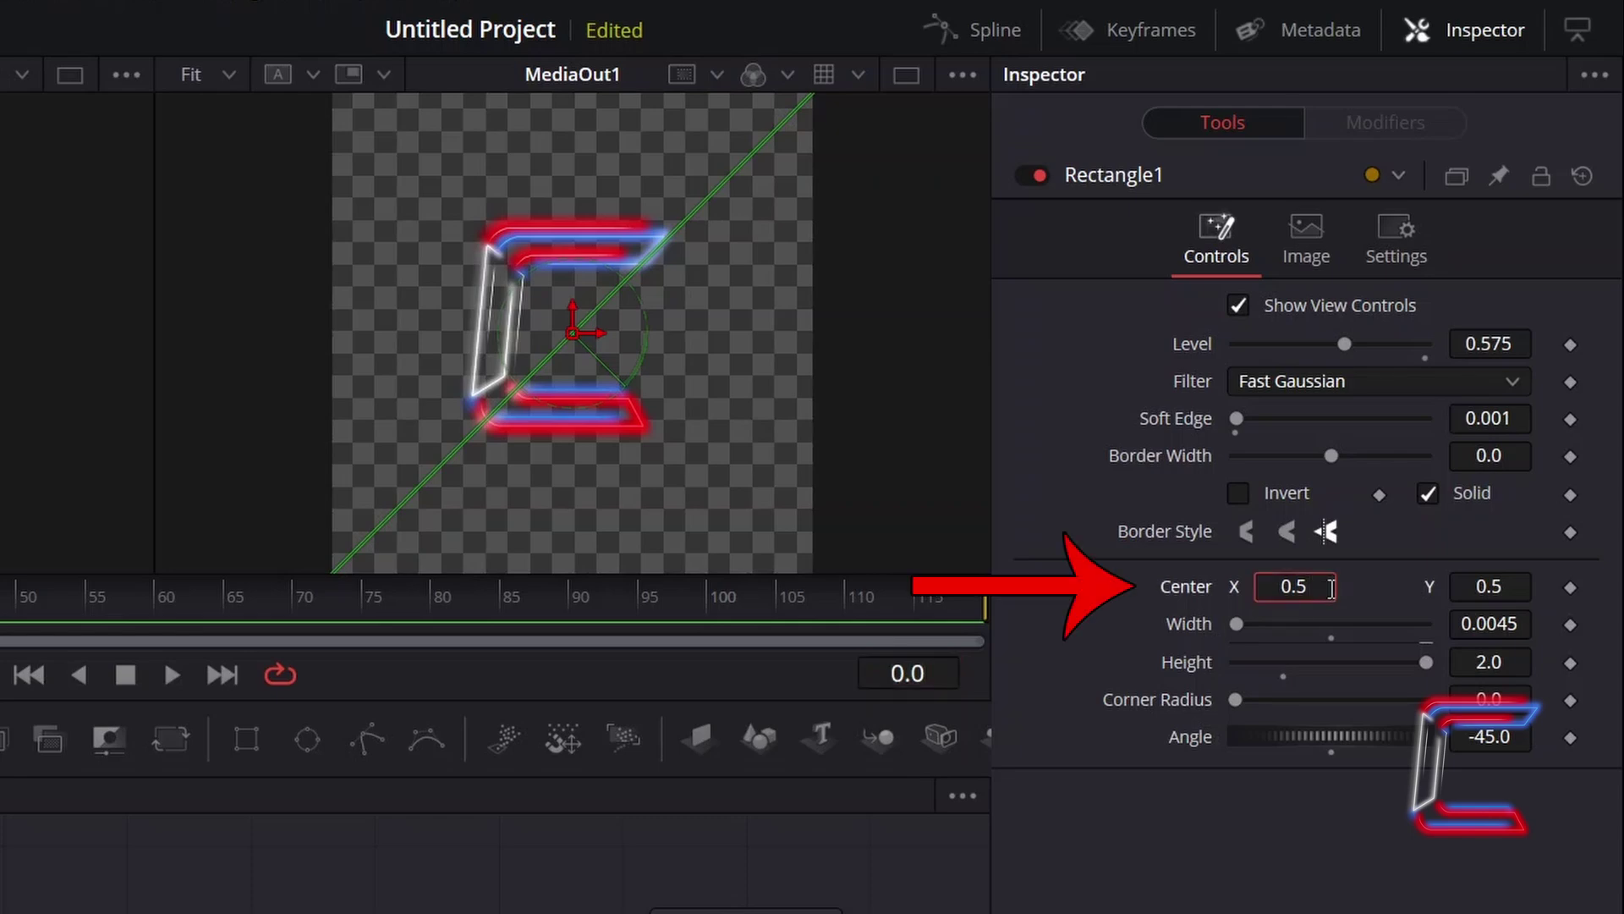
key("BackSpace")
type("0")
key("Tab")
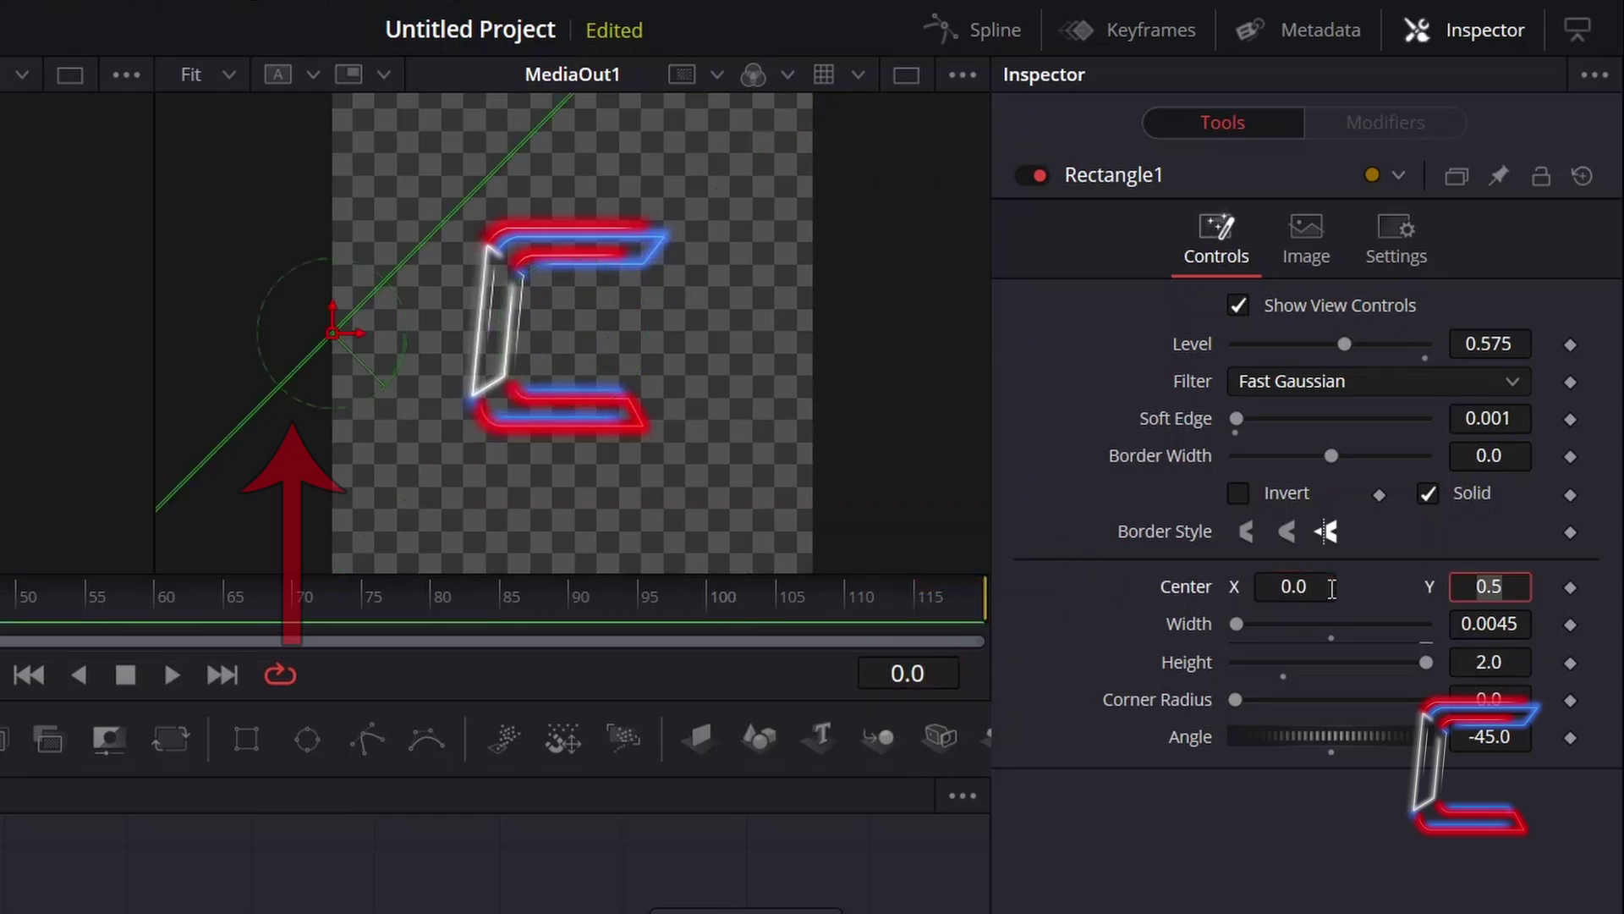
key("Right")
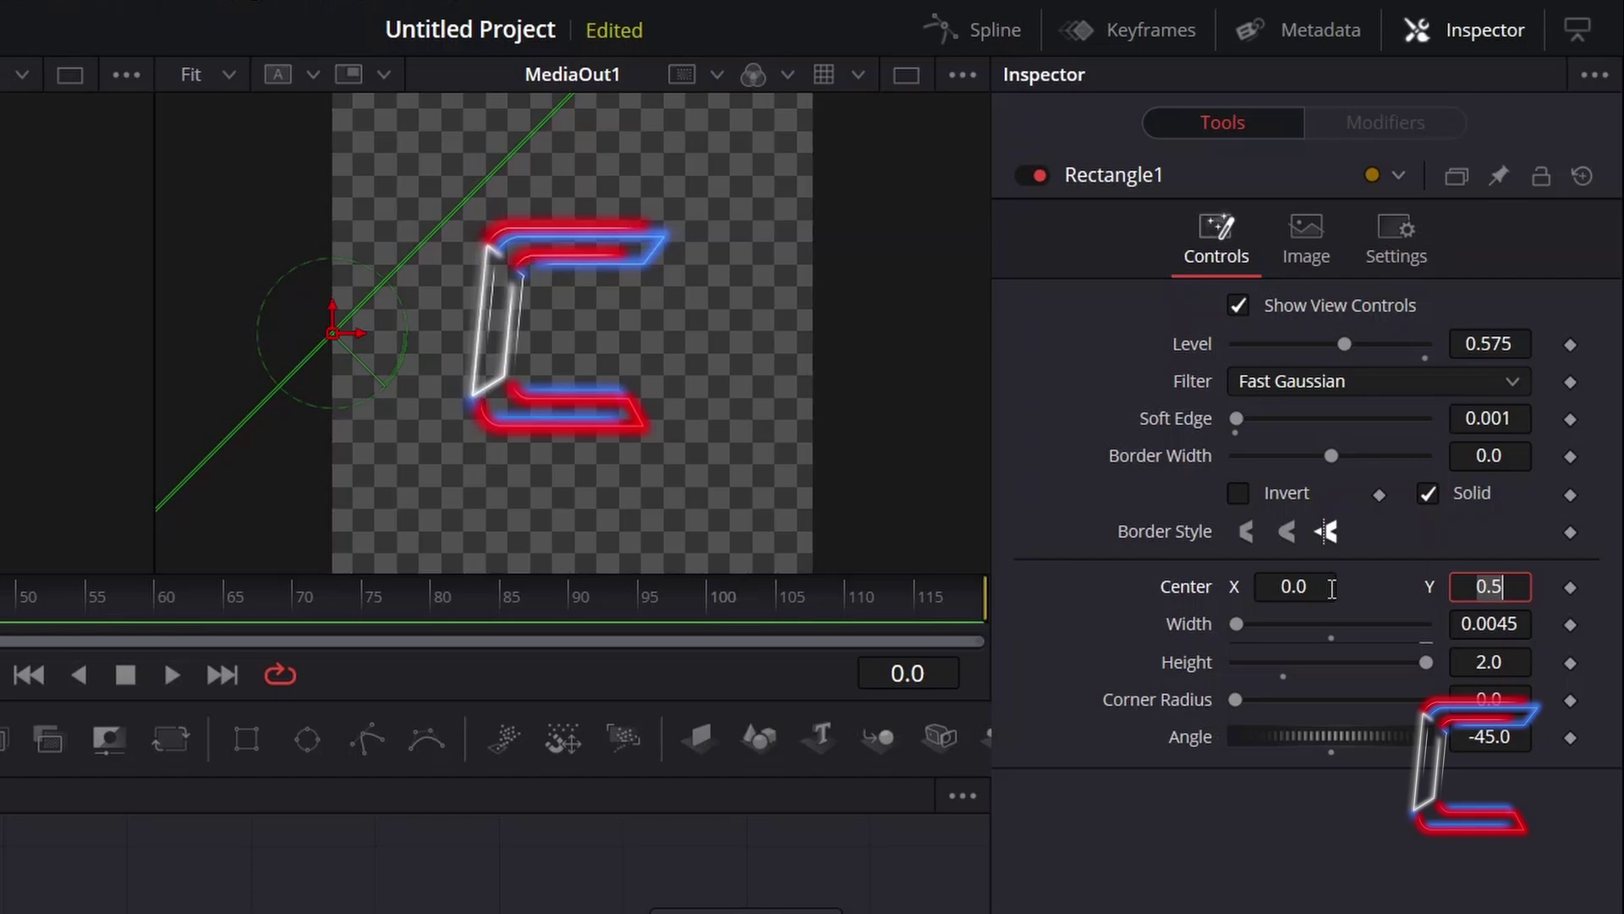
Keyframe the rectangle's Center at frame 0 and again at frame 47 to hold the shine left
left_click(1571, 587)
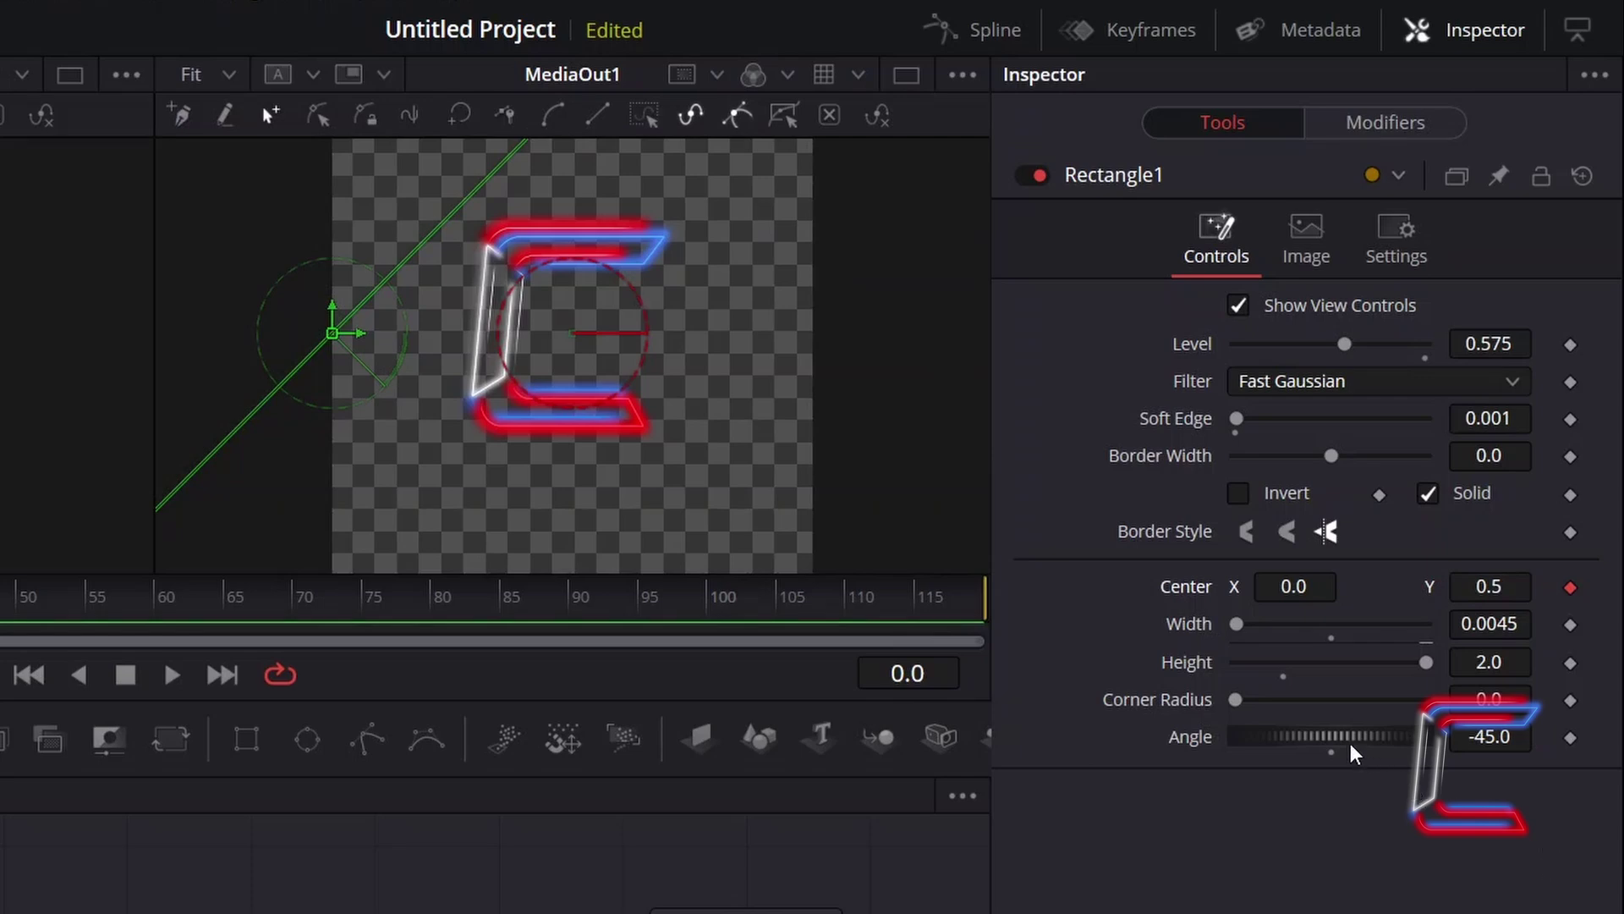
left_click(928, 670)
type("47")
key("Return")
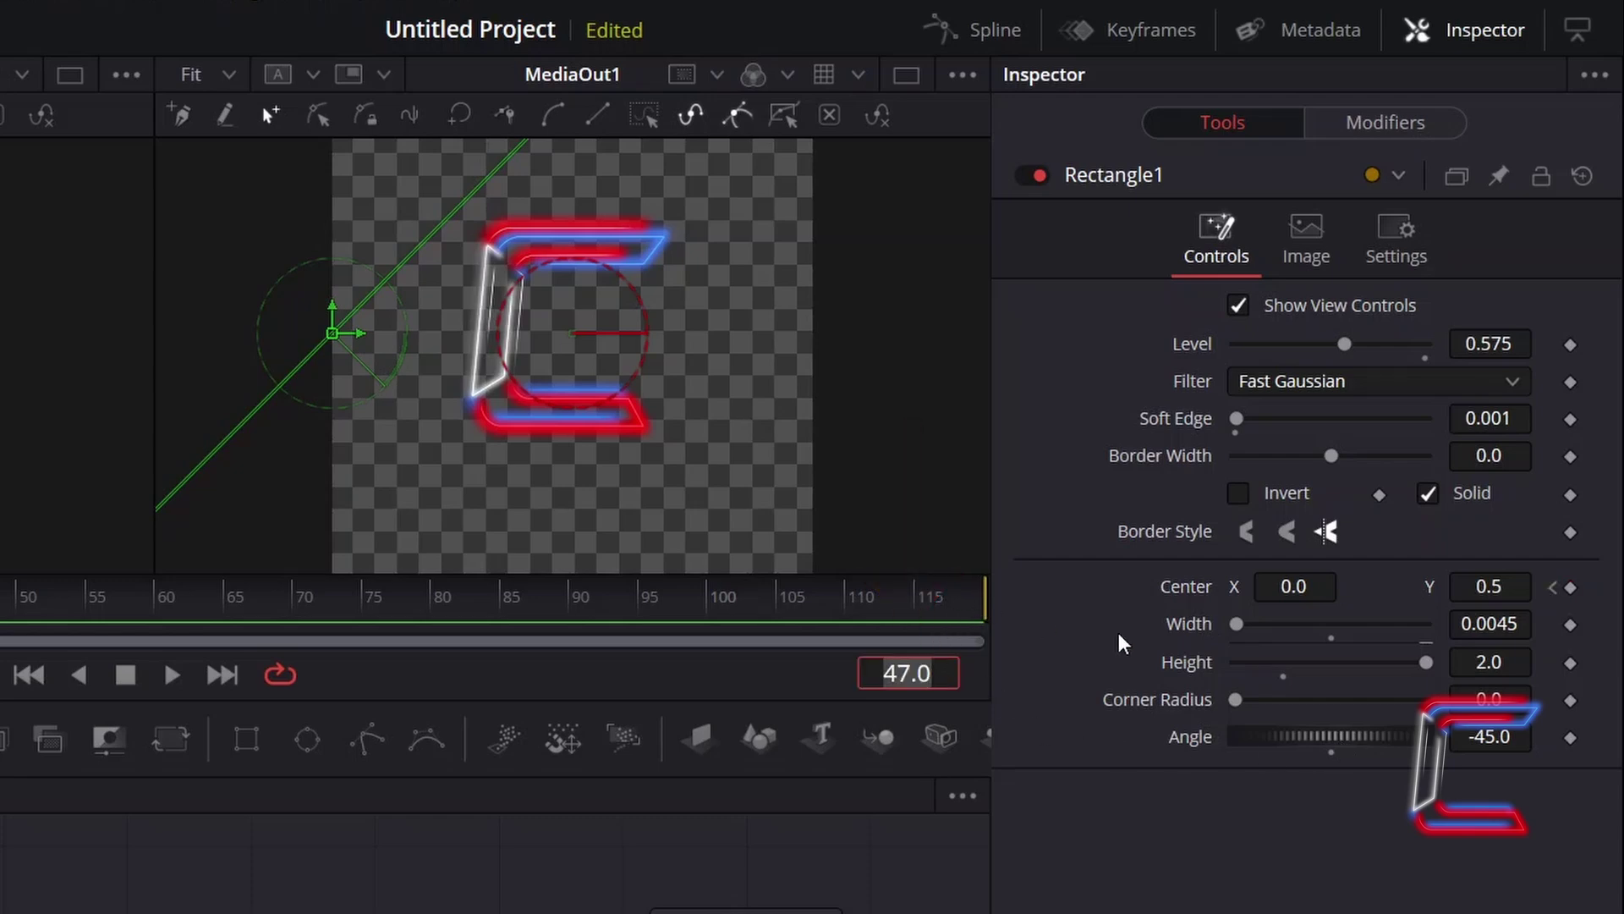
left_click(1571, 588)
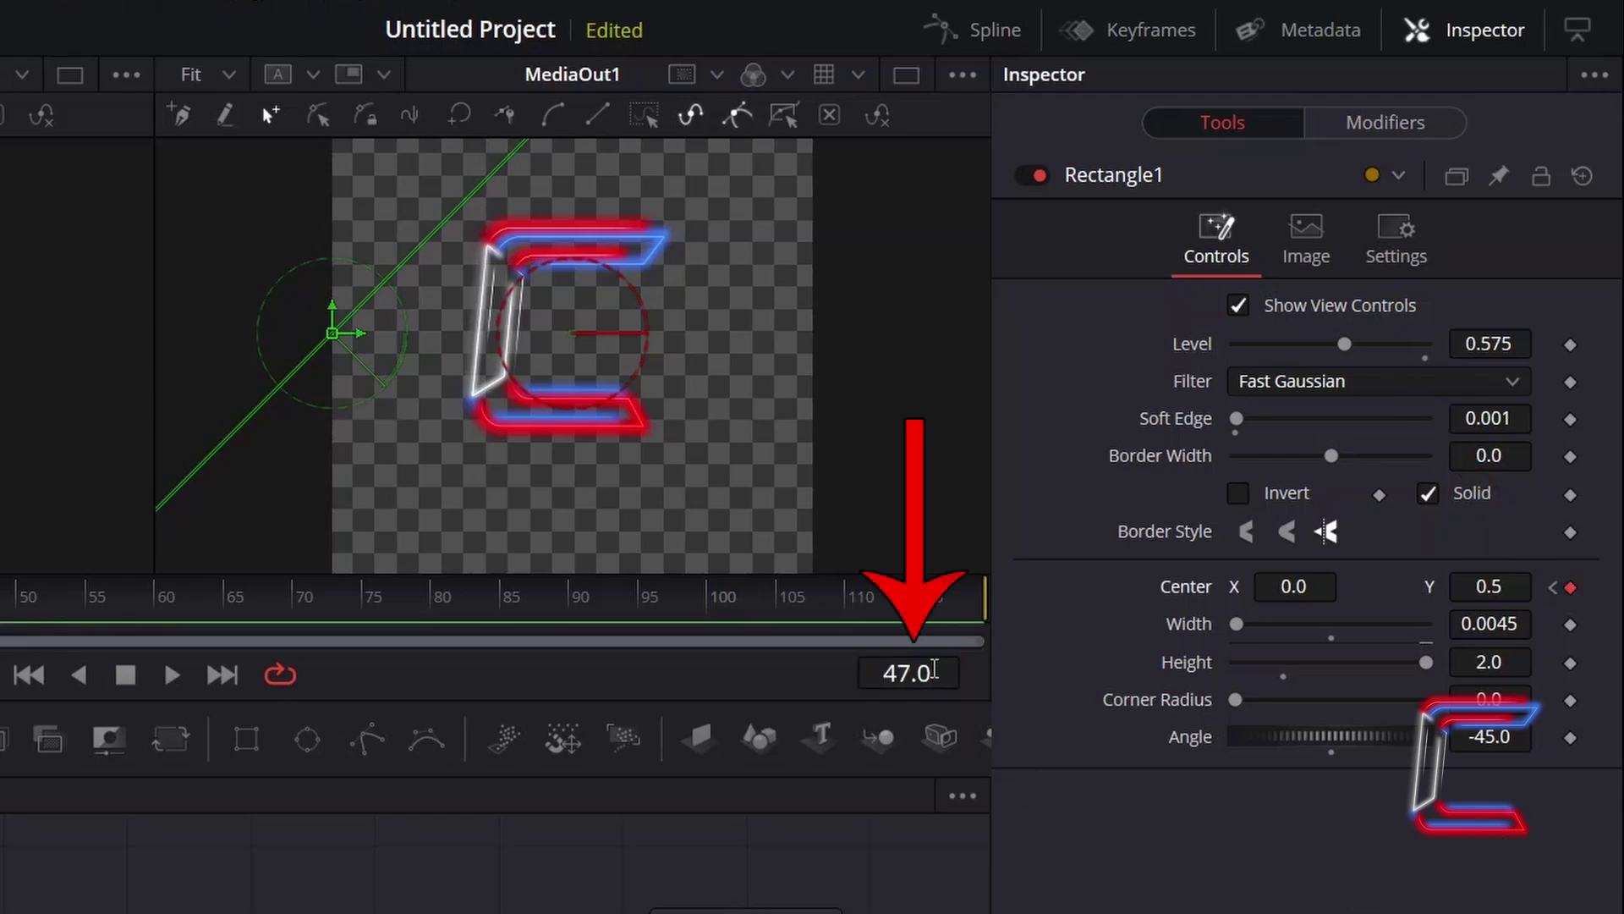
At frame 71, set the rectangle's Center X to 1.0 so the shine reaches the right edge
left_click(931, 669)
type("71")
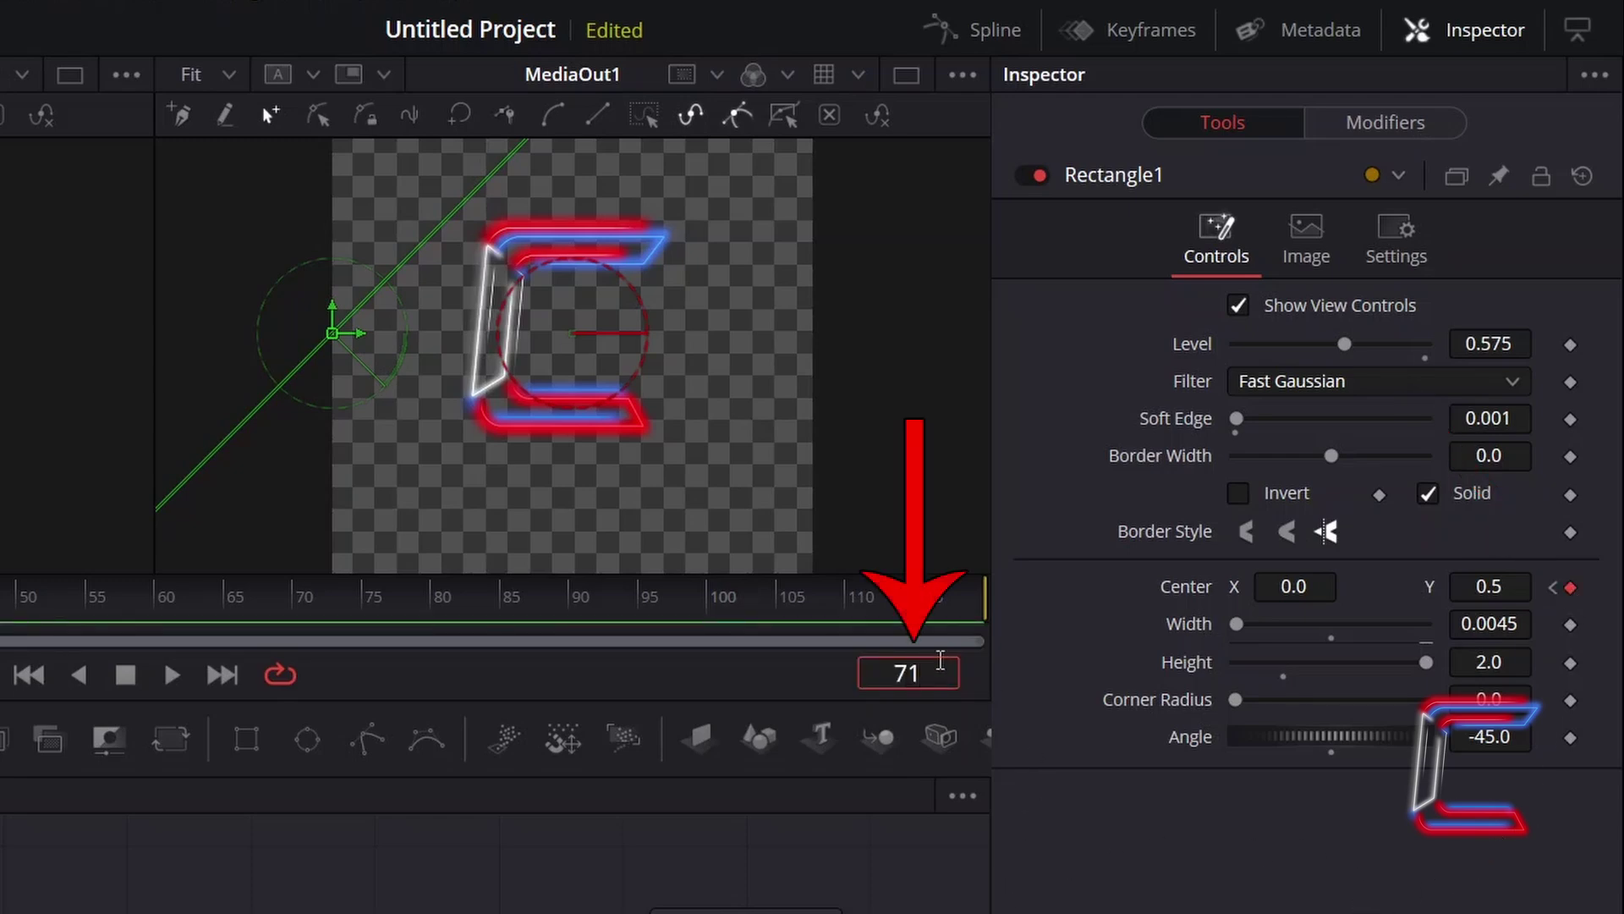
key("Return")
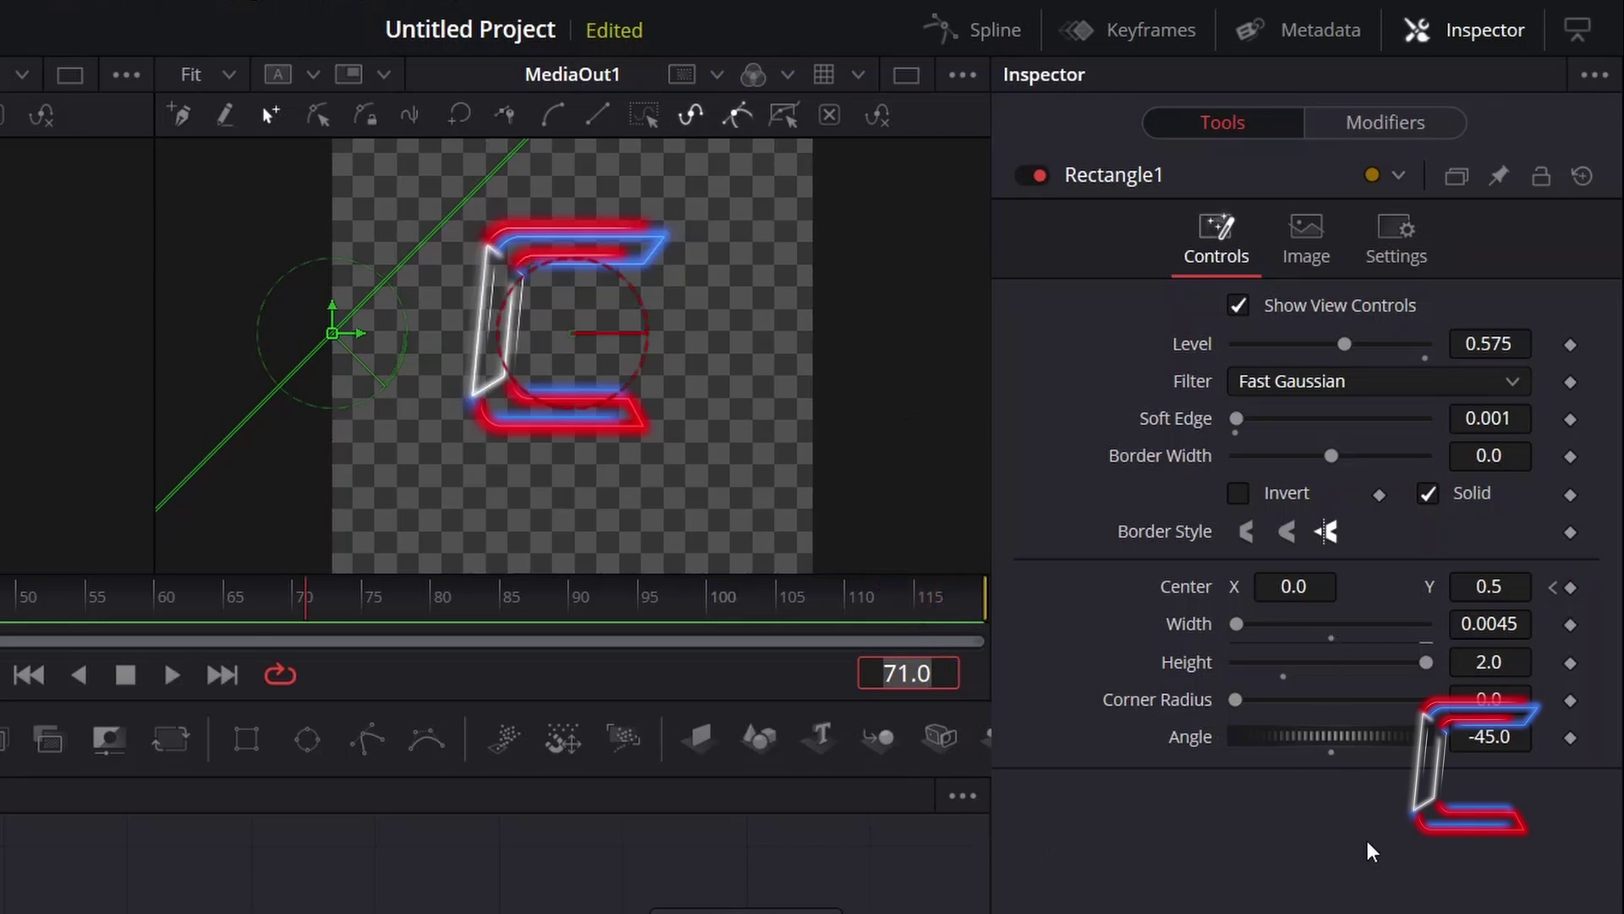
left_click(1297, 587)
type("1")
key("Tab")
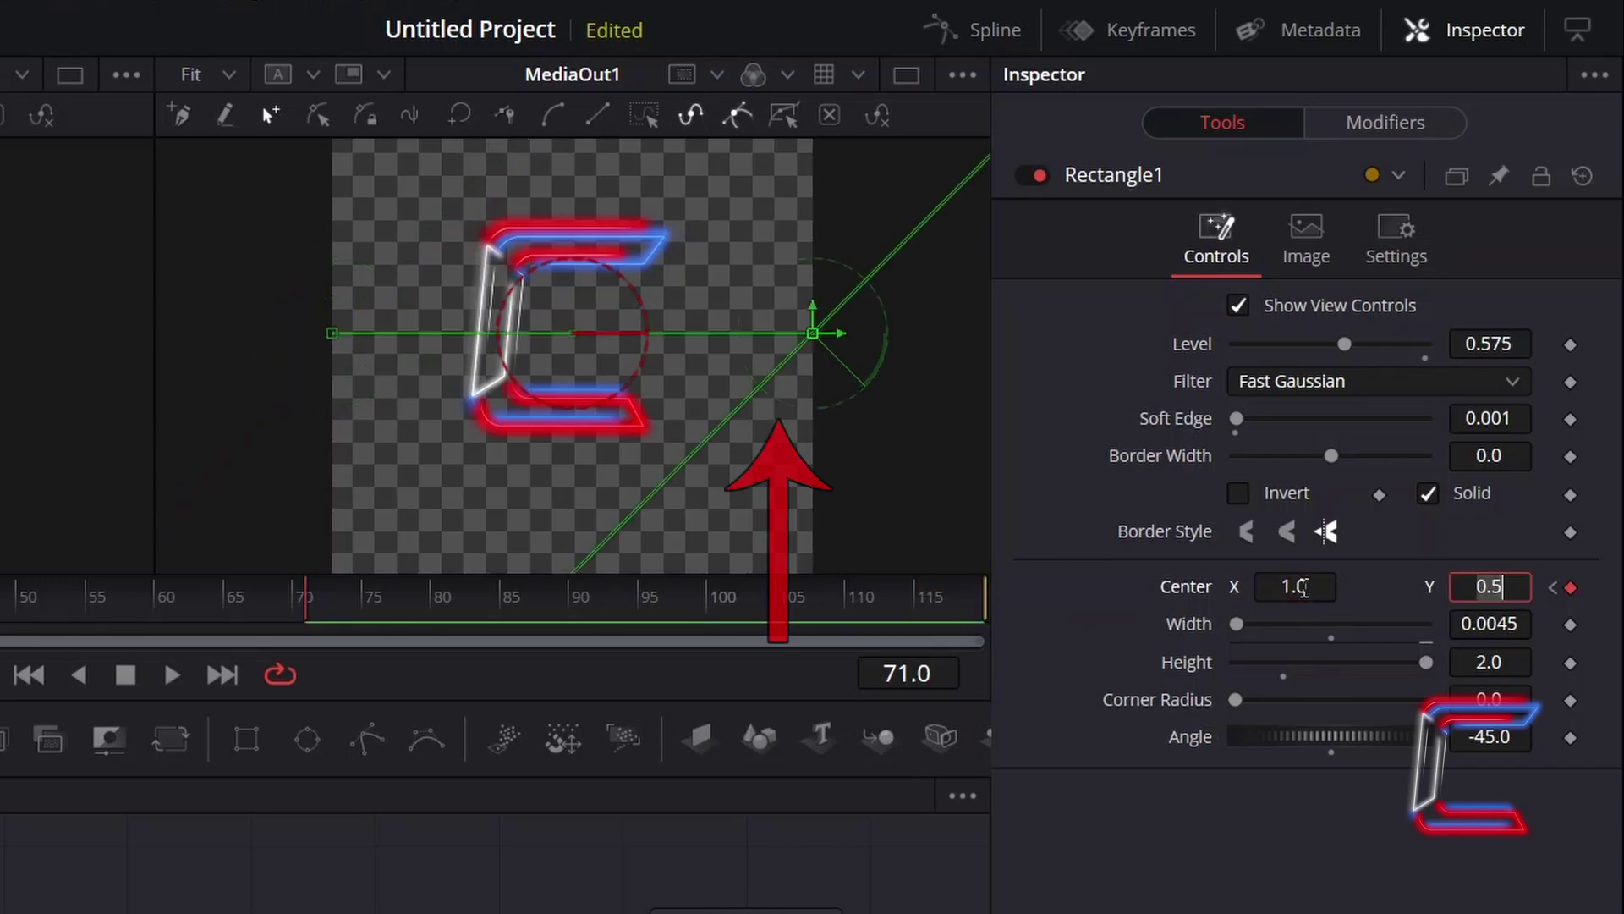